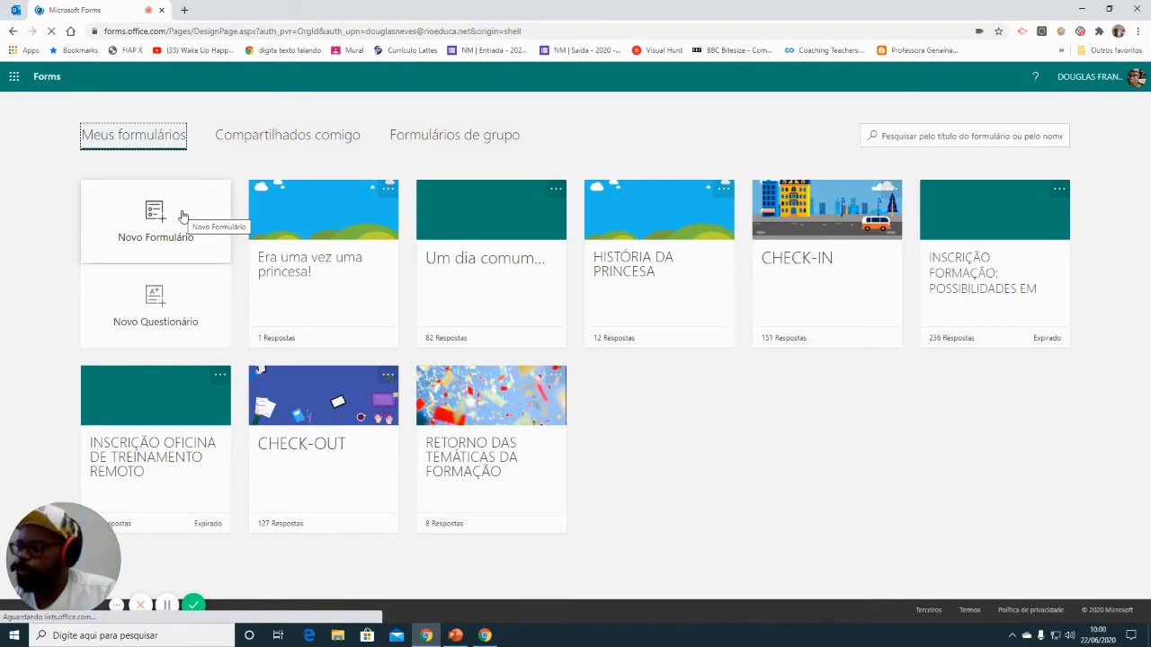
# - Create a new blank form, preview it, and return to editing
pyautogui.click(183, 216)
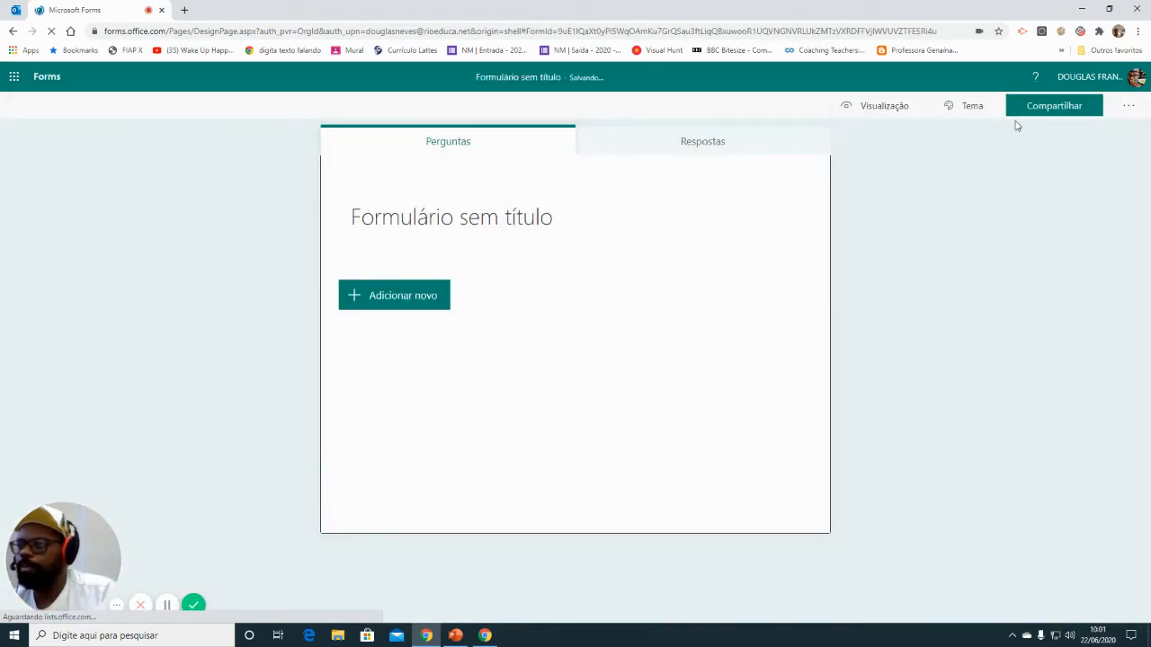
pyautogui.click(898, 108)
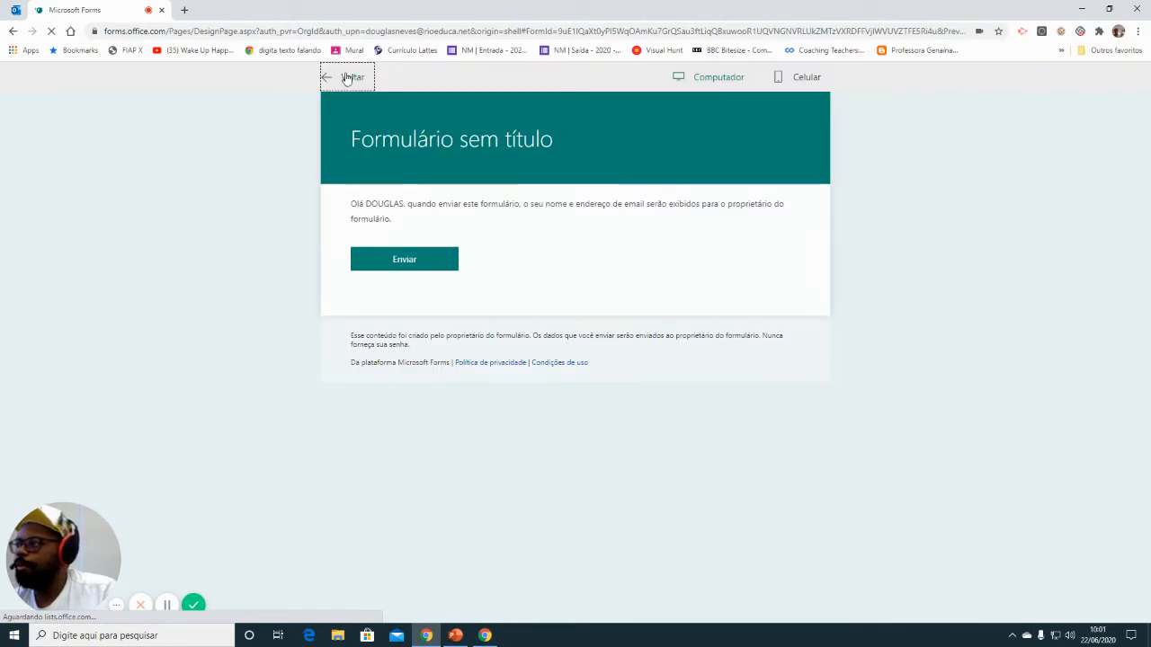
pyautogui.click(349, 78)
# - Try the underwater, purple office and orange themes, and settle on the blue sky with clouds and green hills theme
pyautogui.click(942, 107)
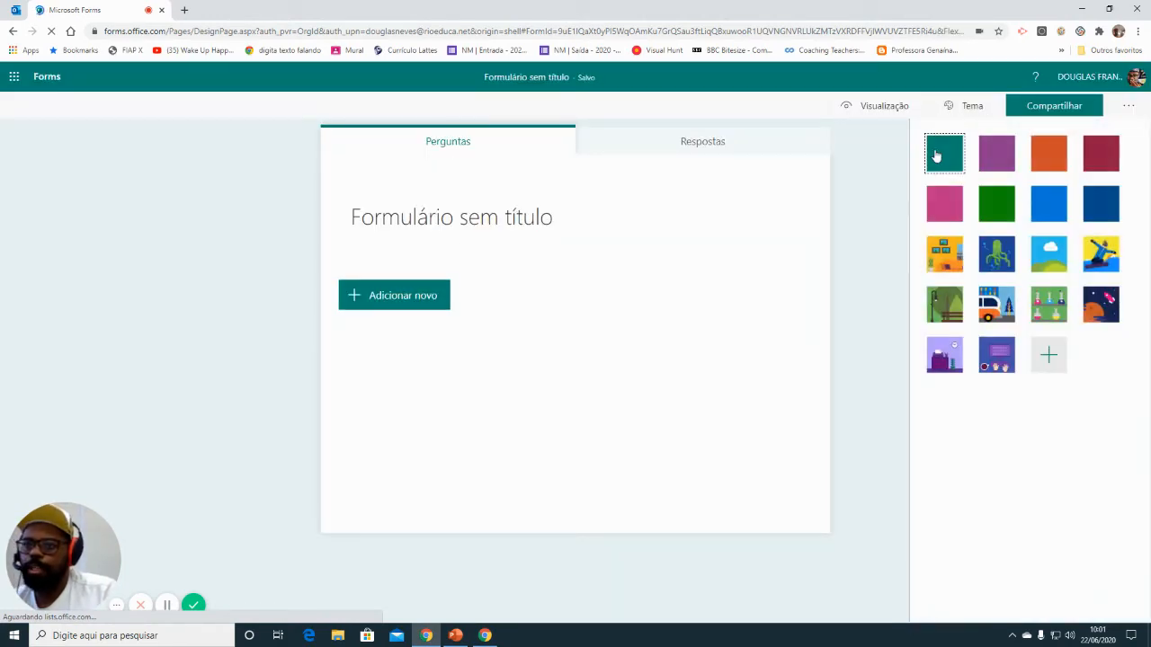
pyautogui.click(1003, 261)
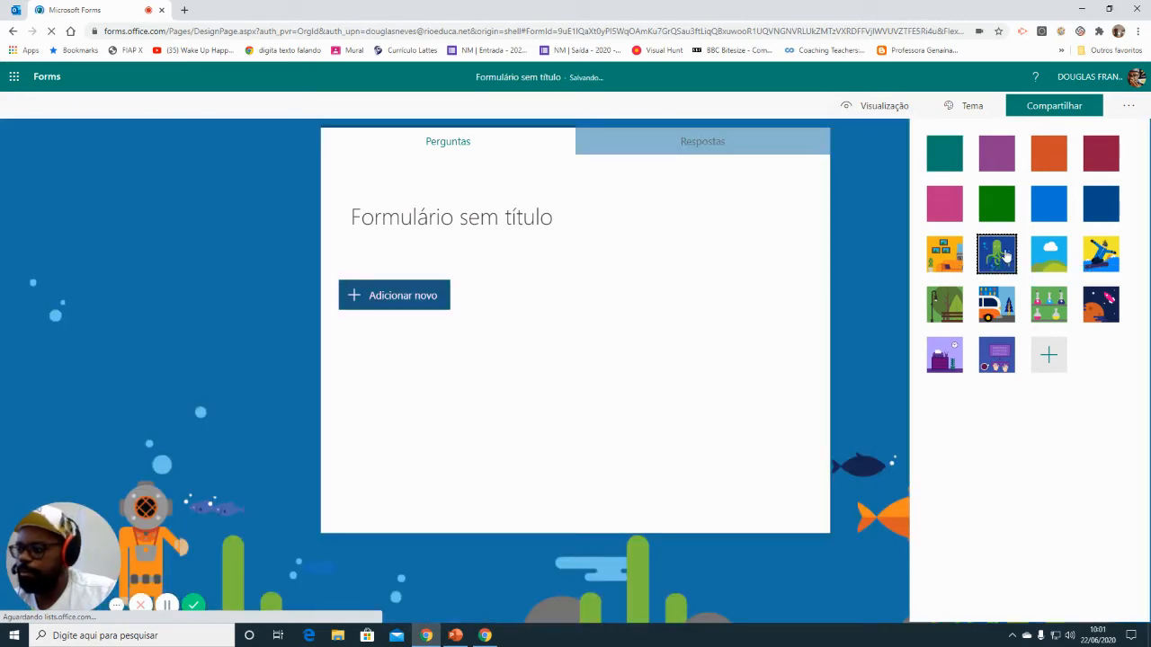
pyautogui.click(951, 359)
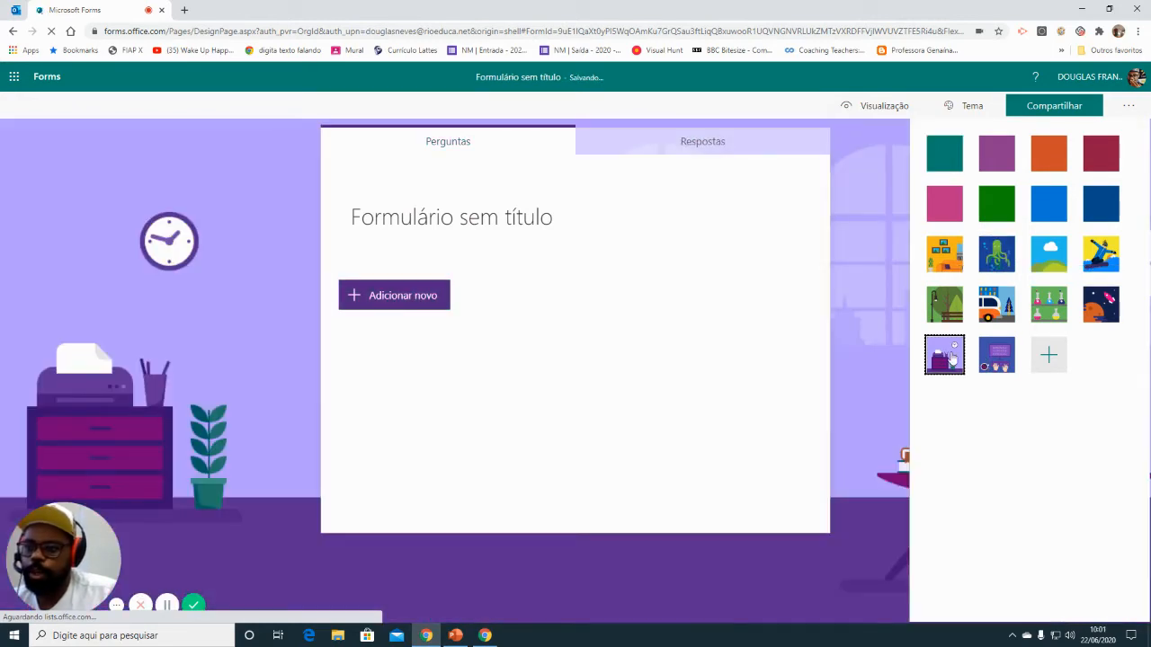
pyautogui.click(1054, 167)
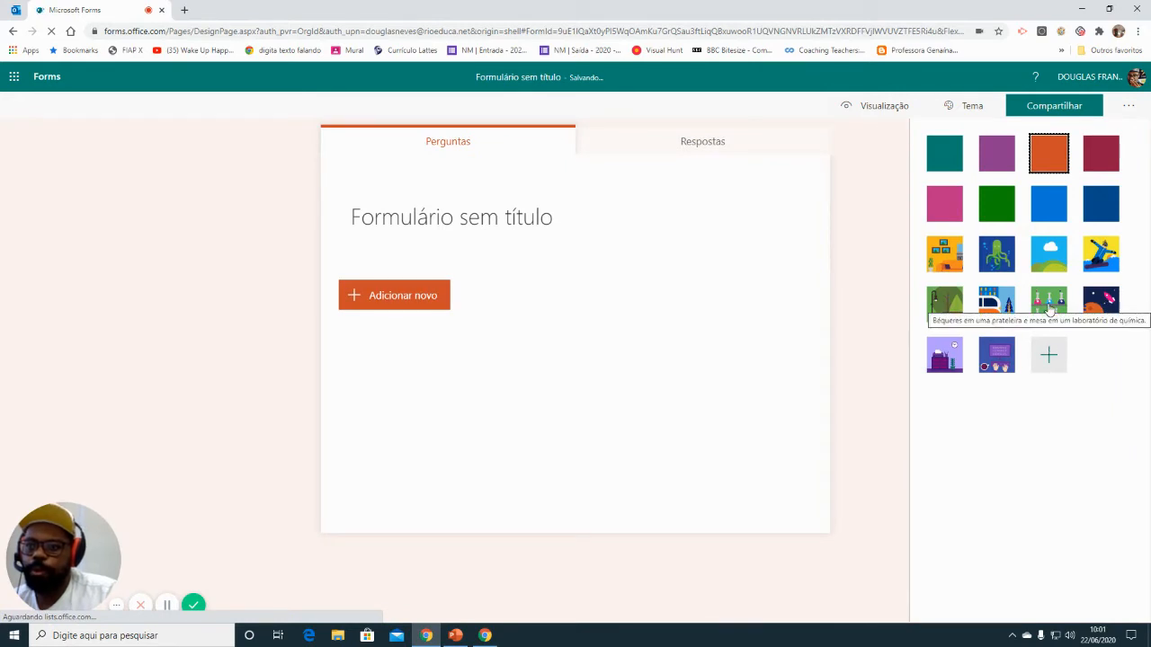
pyautogui.click(1054, 259)
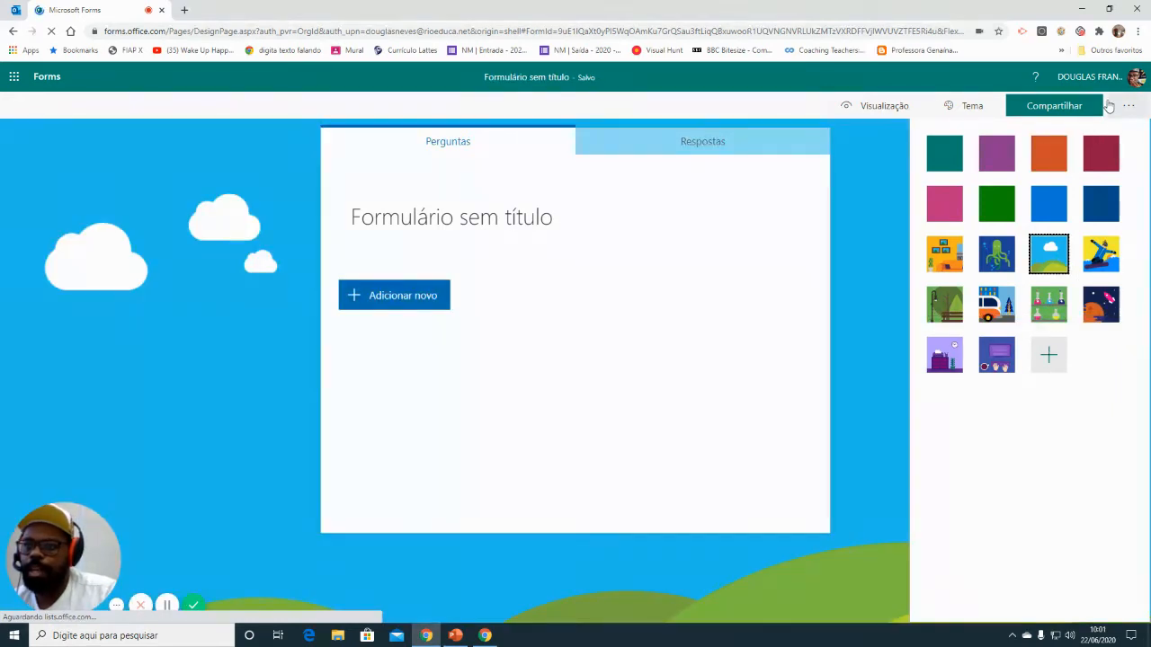
pyautogui.click(886, 130)
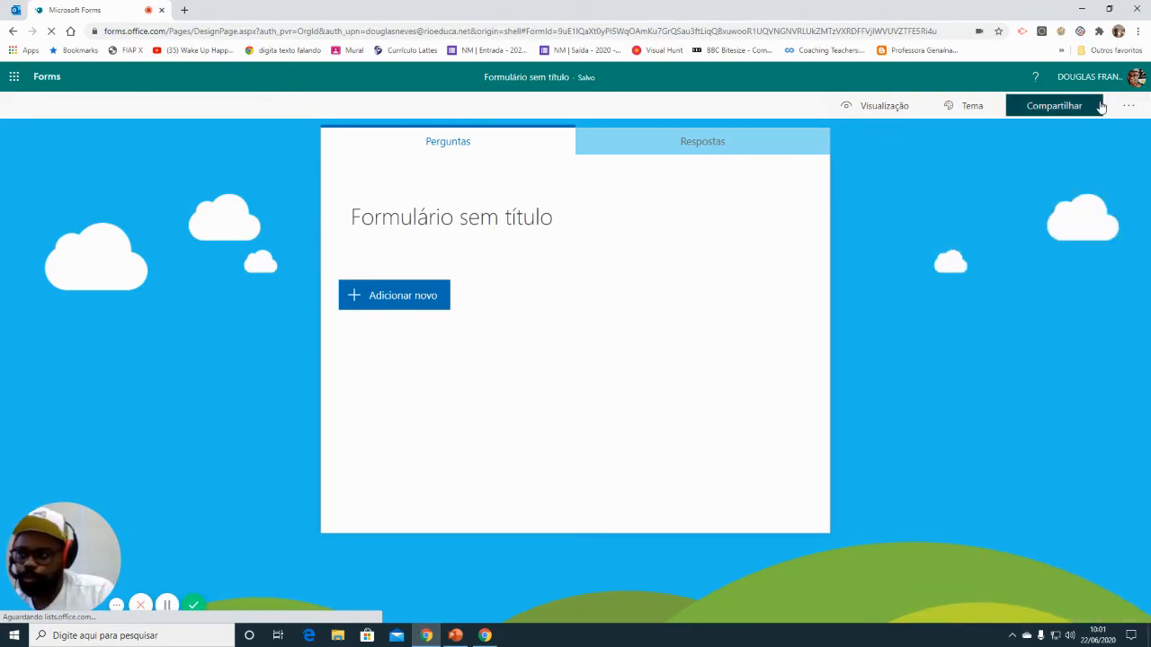
# - Title the form "Era uma vez uma princesa!"
pyautogui.click(549, 213)
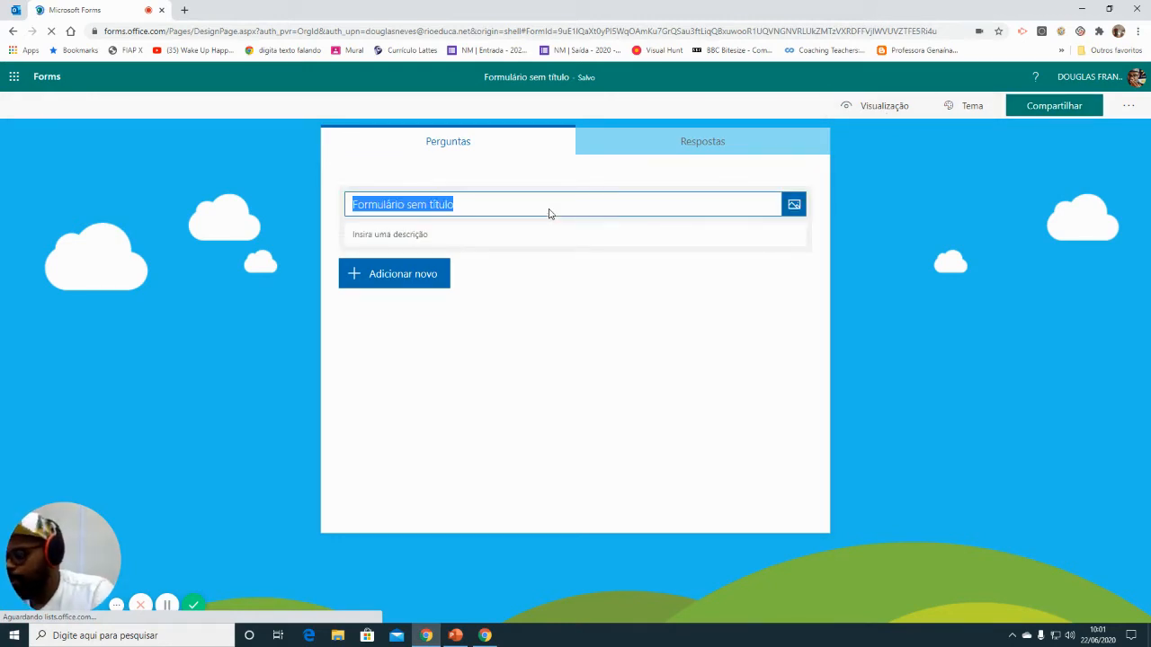
pyautogui.write('Era uma')
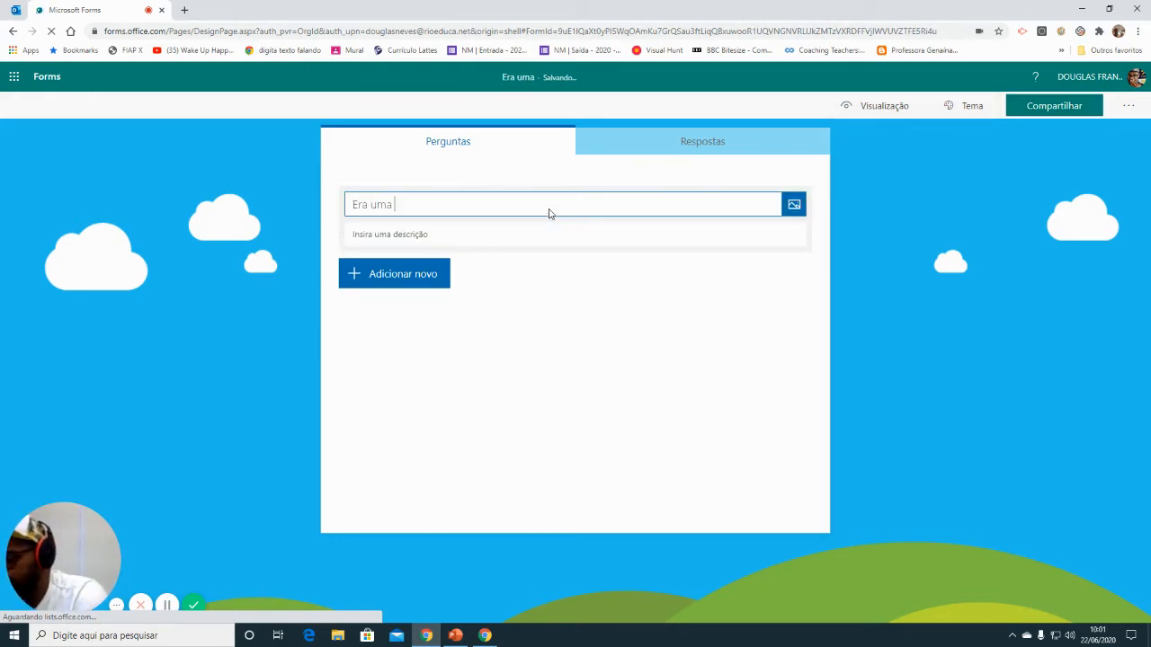
pyautogui.write(' vez uma pr')
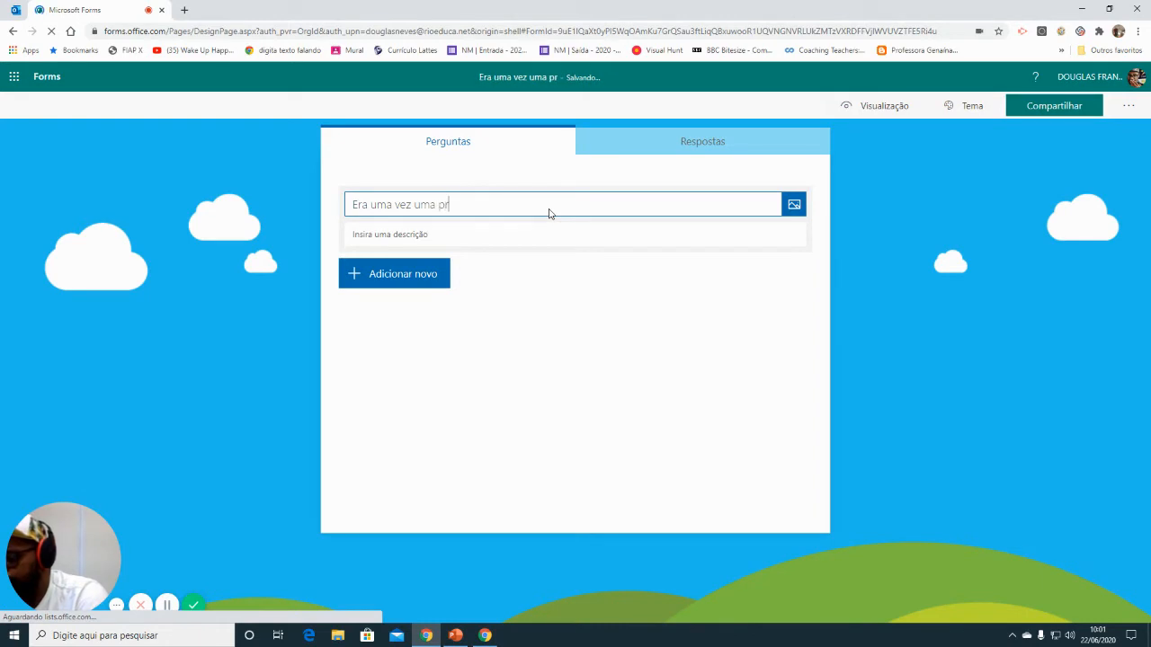
pyautogui.write('incesa!')
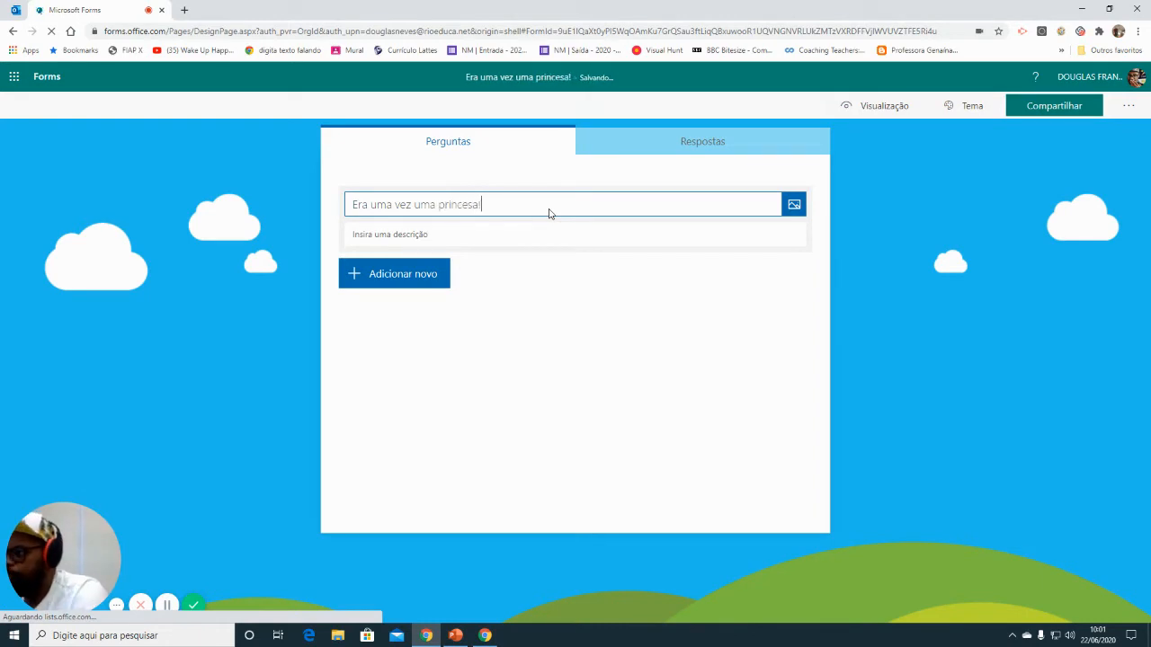
# - Set the form's description to "História ramificada"
pyautogui.click(613, 236)
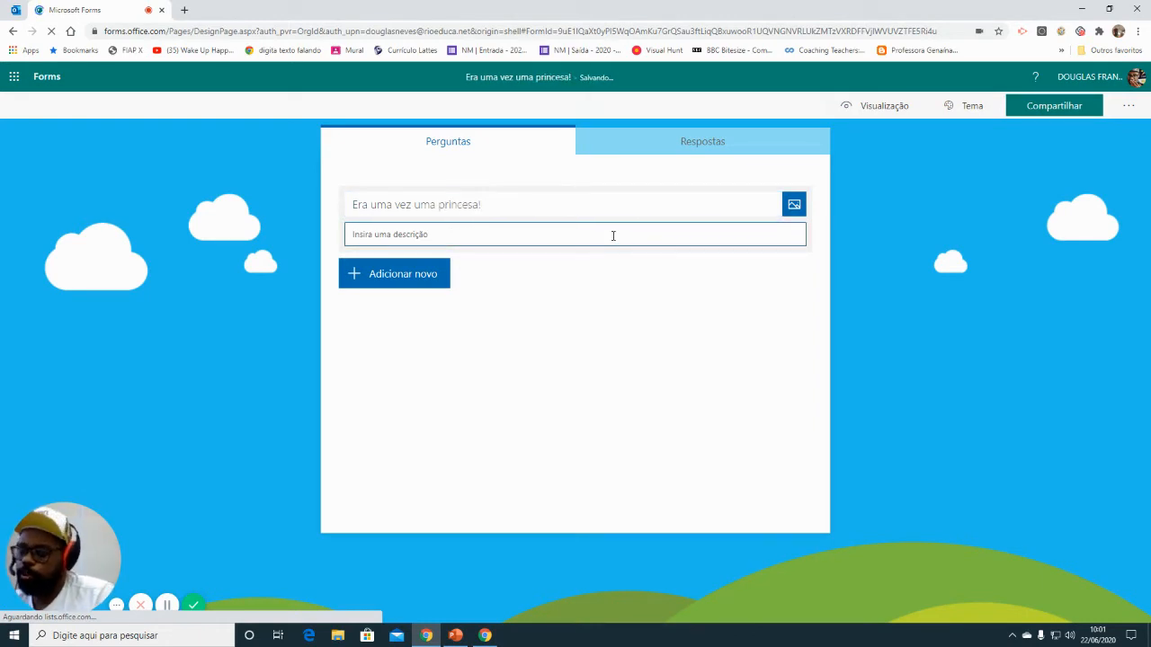
pyautogui.write('Hist')
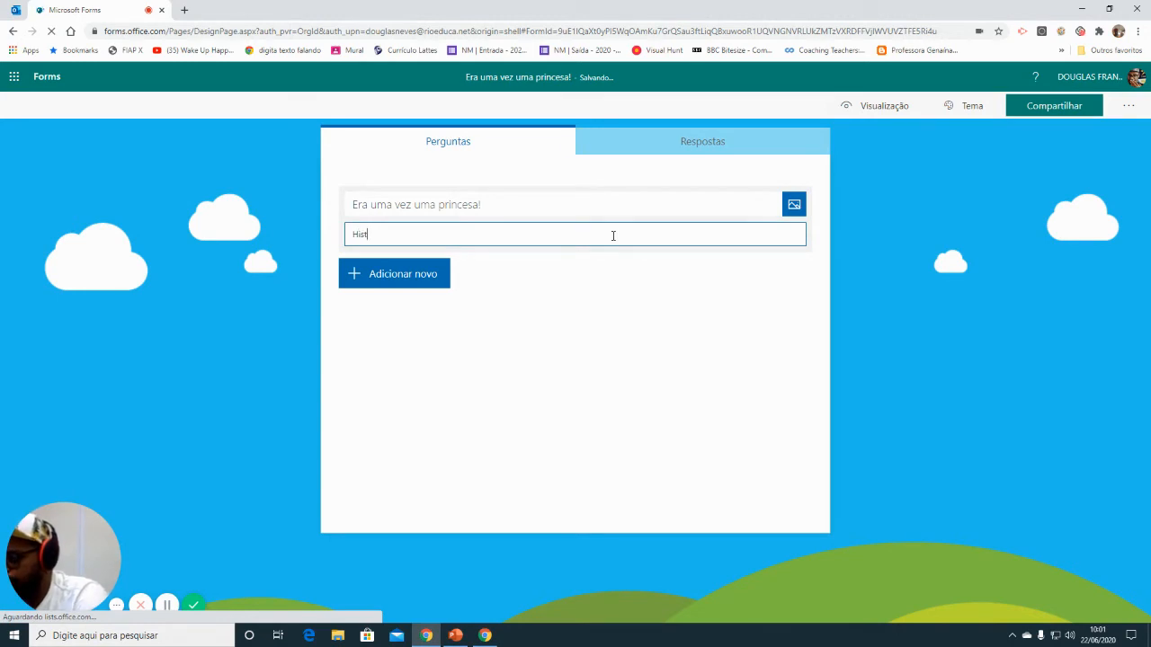
pyautogui.write('ória Ra')
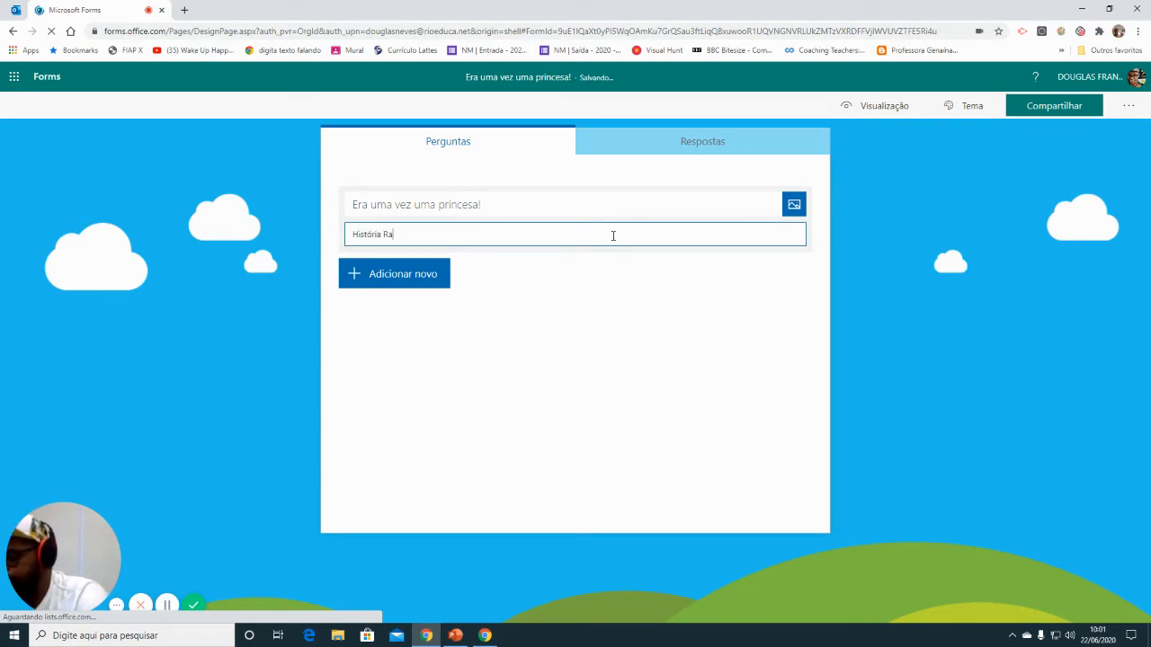
pyautogui.write('mifi')
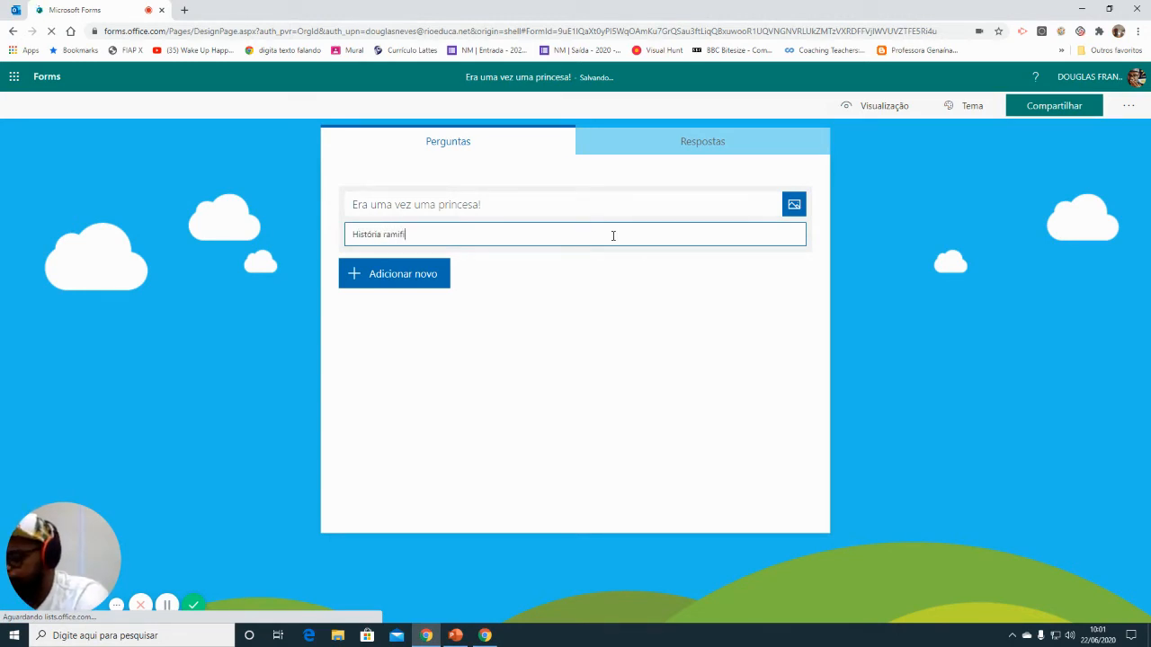
pyautogui.write('cada')
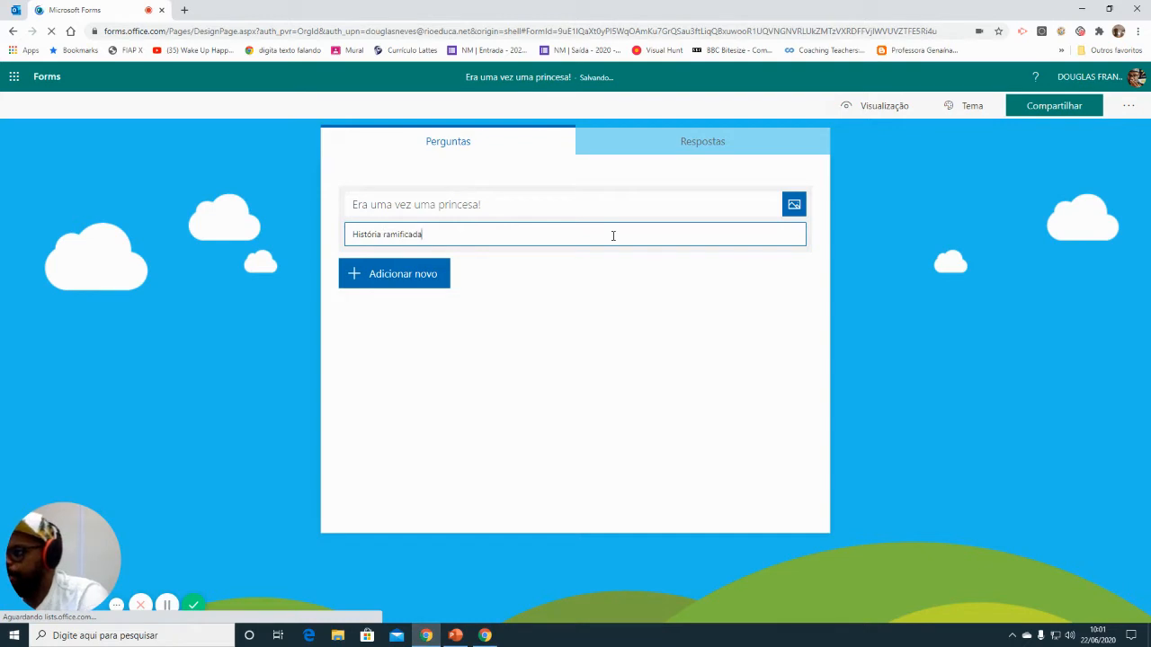
# - Add a choice question using cell 1's text from the PowerPoint table: "Uma princesa está presa no castelo. Ele deve fugir ou esperar o príncipe?"
pyautogui.click(429, 286)
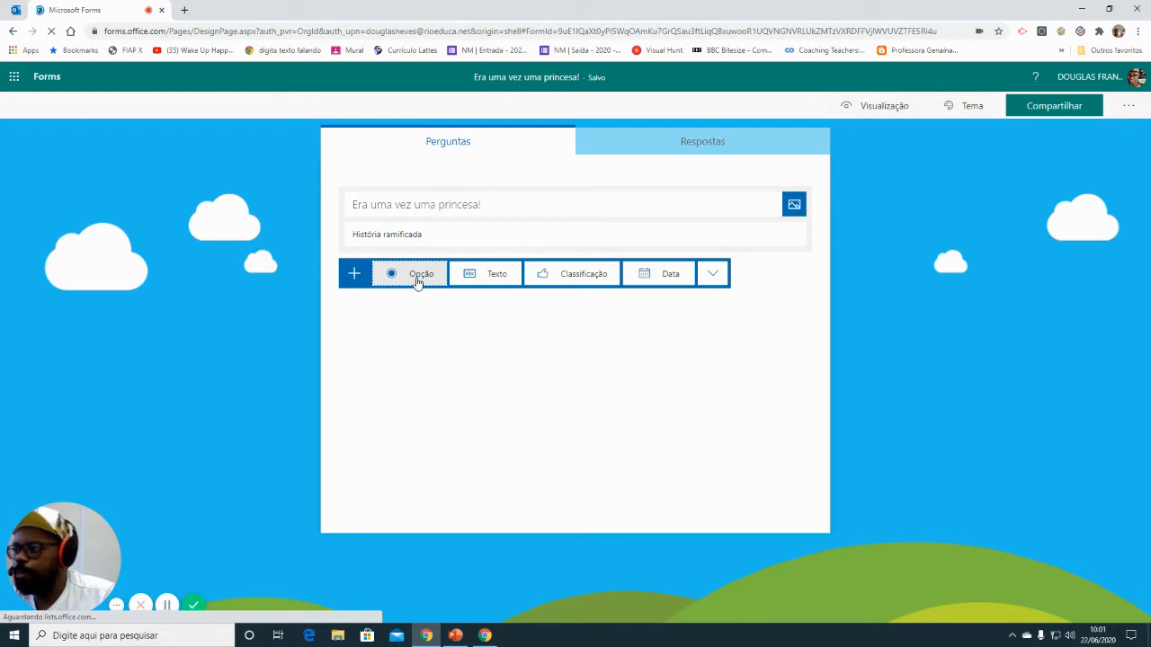
pyautogui.click(416, 276)
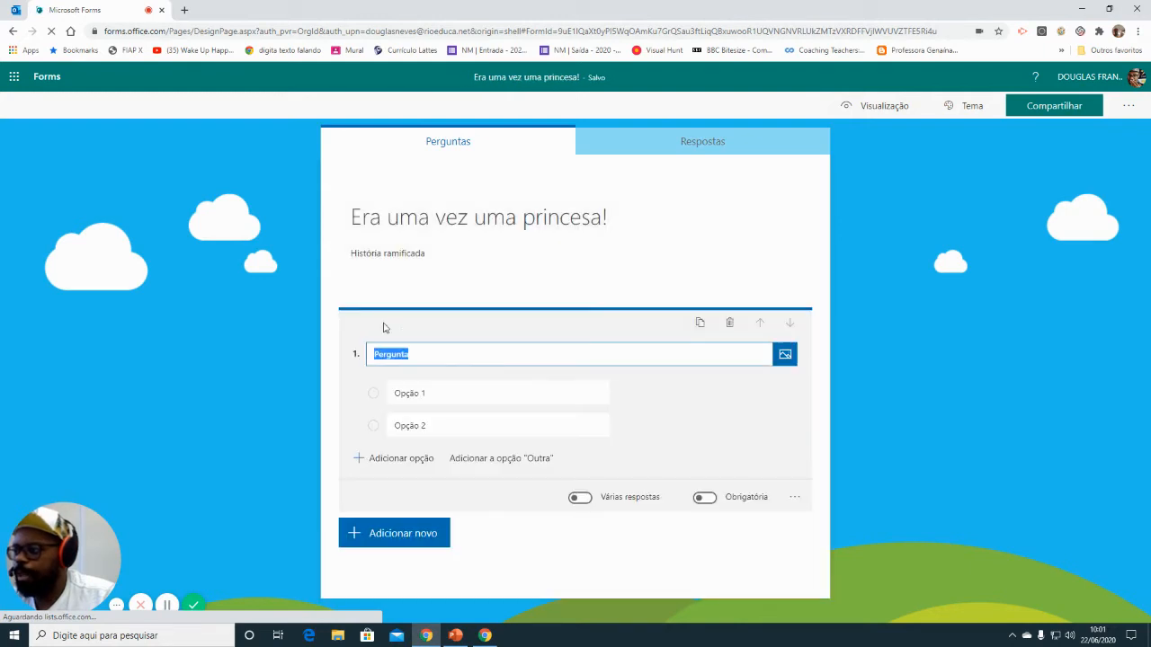
pyautogui.click(449, 640)
pyautogui.moveTo(419, 188); pyautogui.dragTo(657, 198)
pyautogui.hotkey('ctrl', 'c')
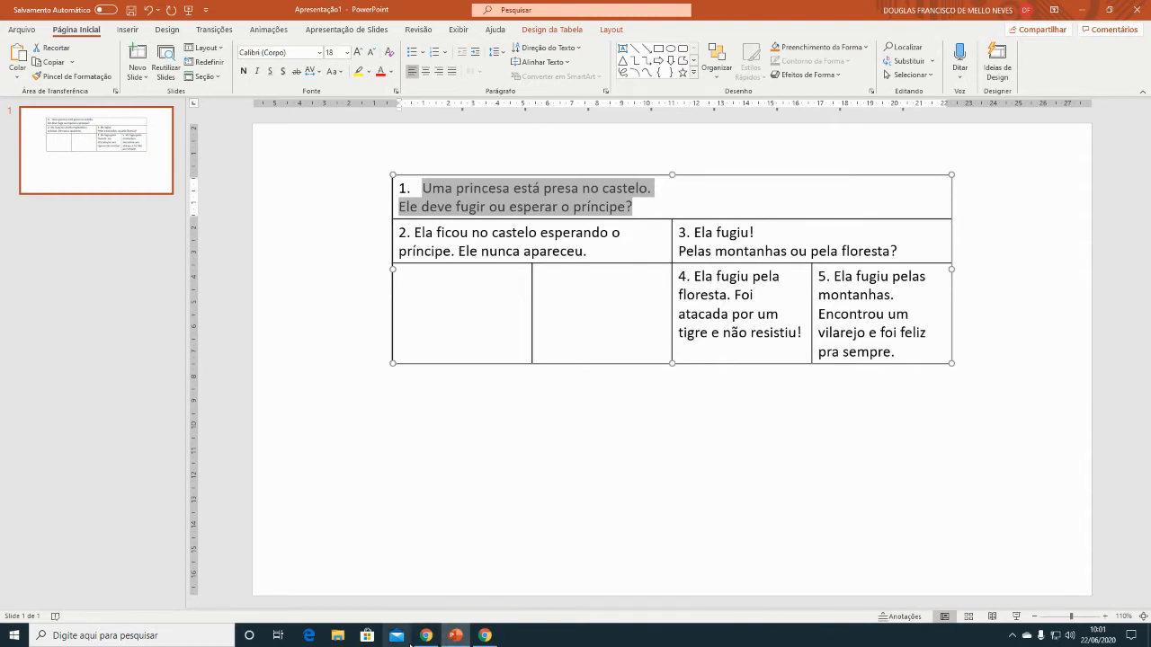
pyautogui.click(396, 636)
pyautogui.click(427, 636)
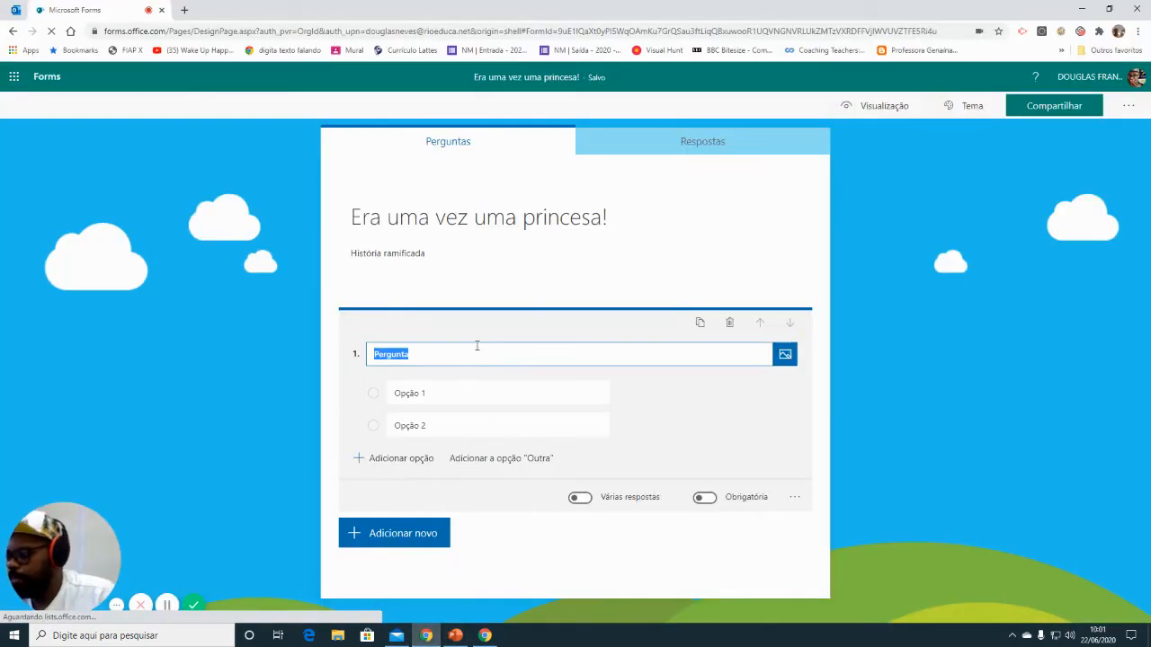
pyautogui.hotkey('ctrl', 'v')
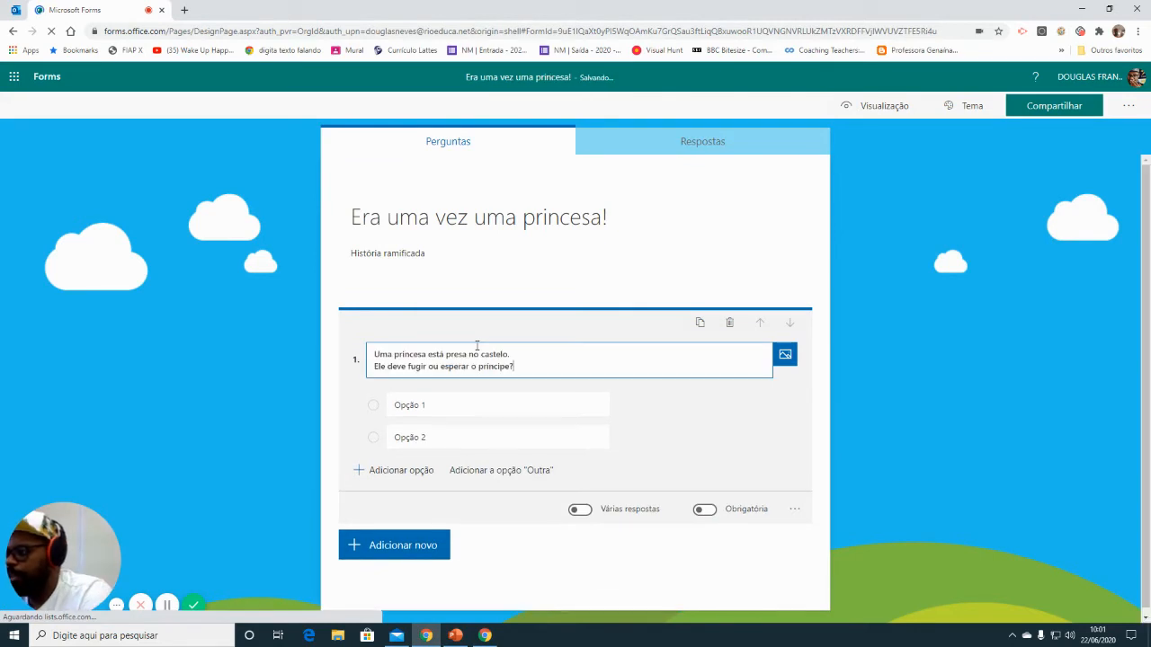
# - Set the first answer option of question 1 to "Ela deve fugir."
pyautogui.click(440, 405)
pyautogui.write('E')
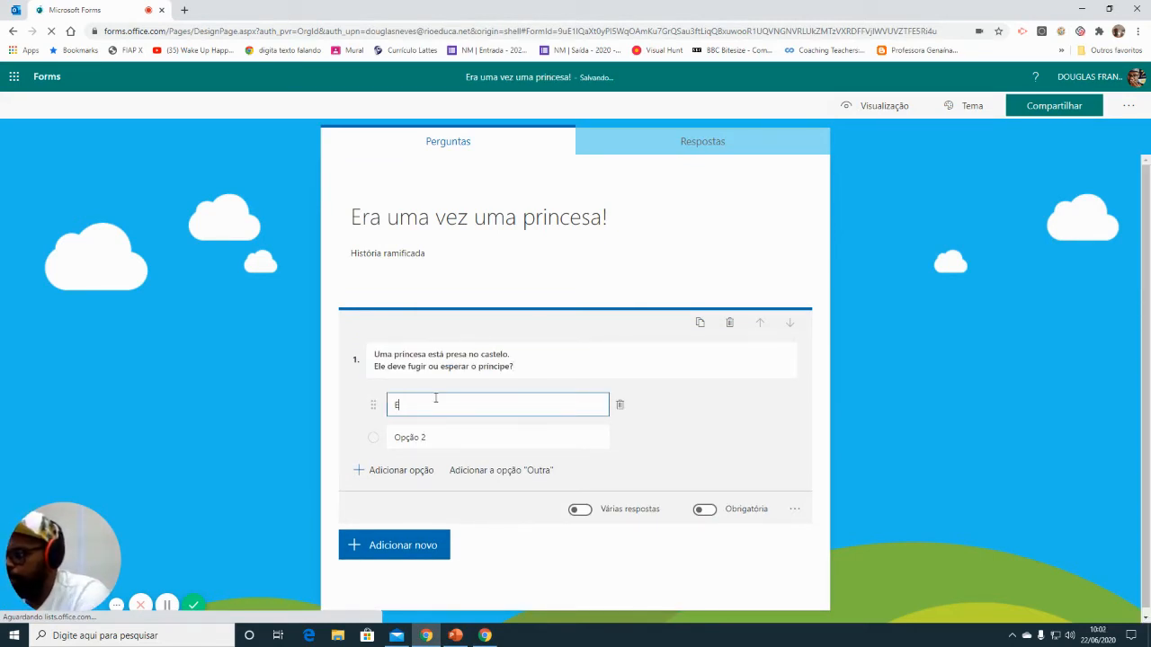
pyautogui.write('la deve')
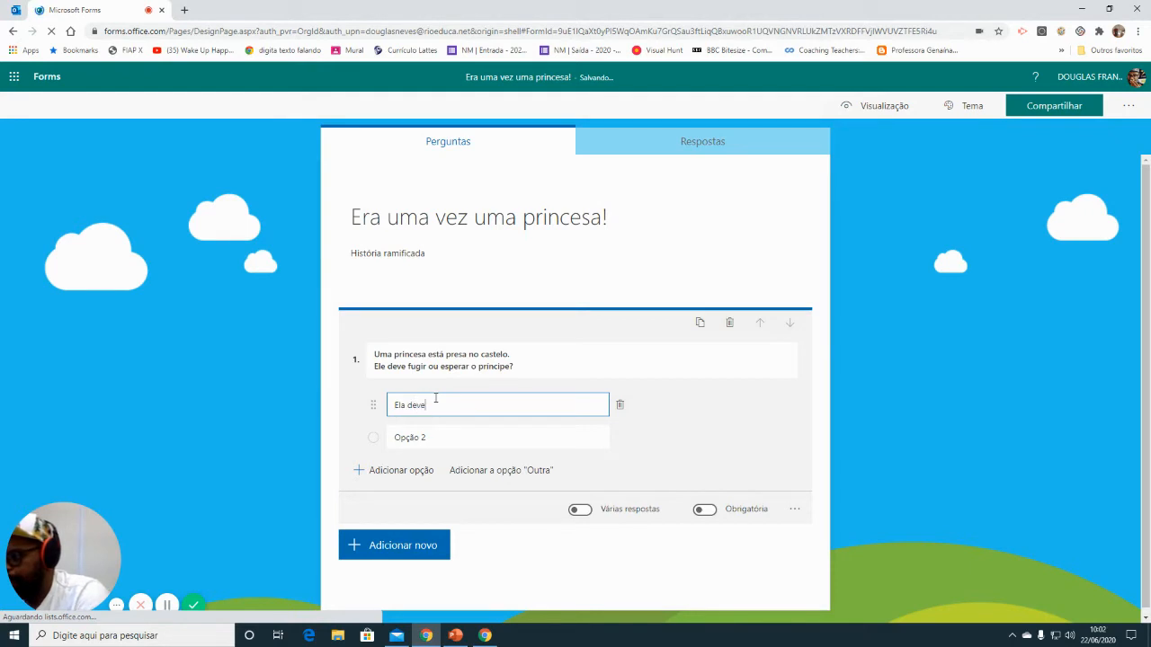
pyautogui.write(' fugor')
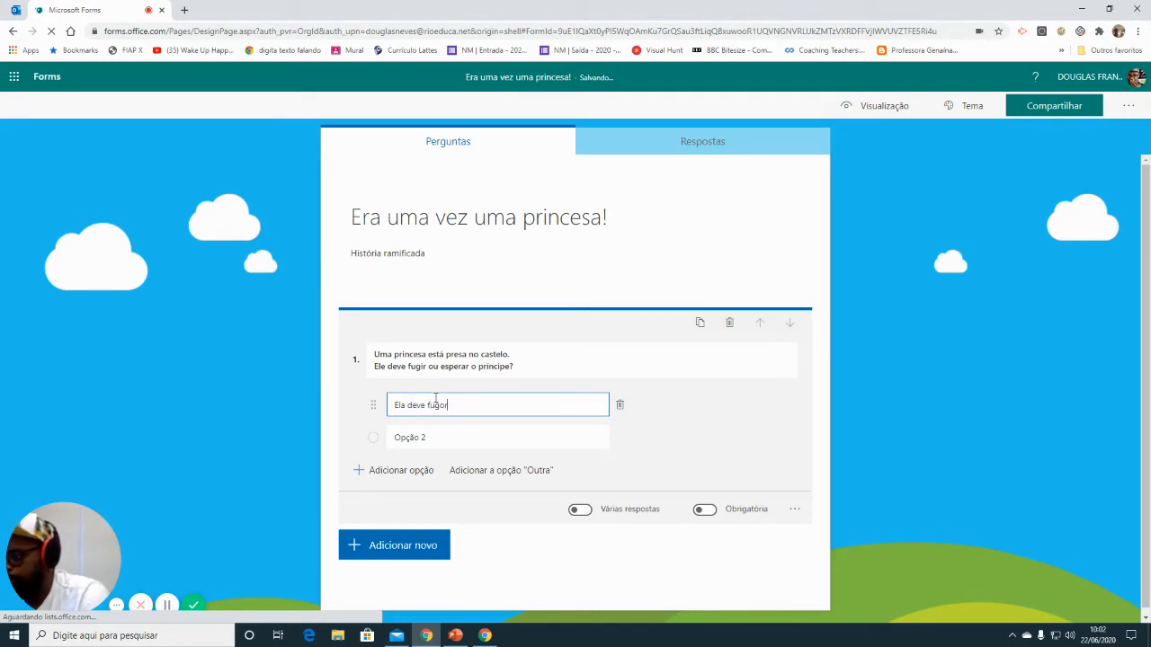
pyautogui.click(449, 436)
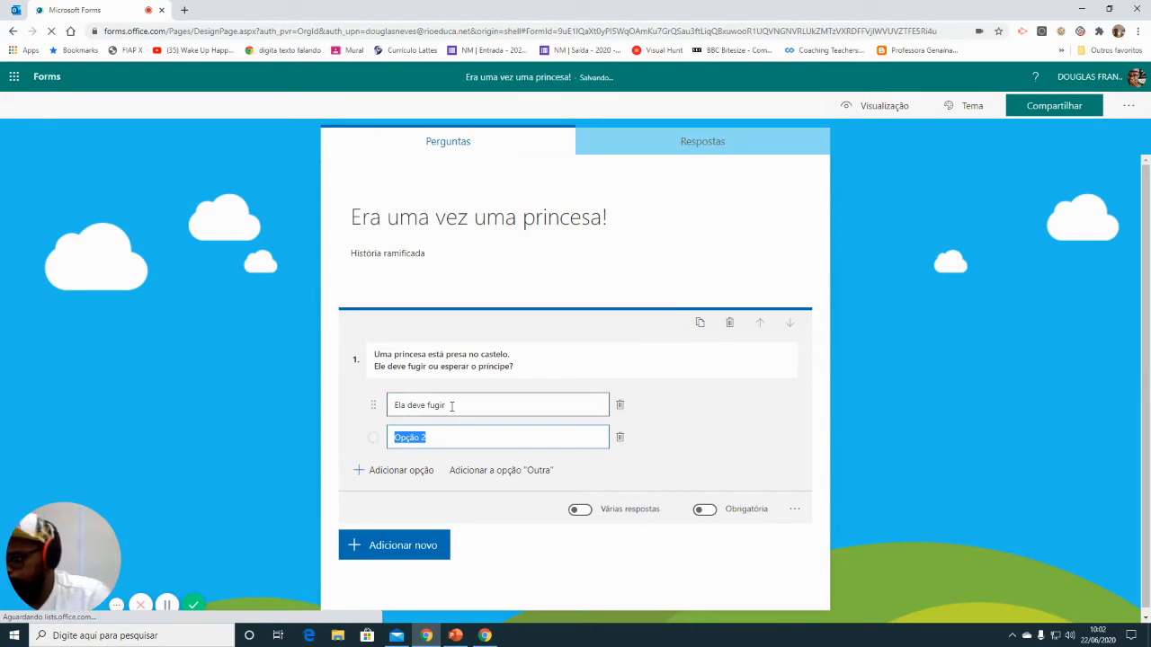
pyautogui.click(462, 405)
pyautogui.click(462, 406)
pyautogui.write('.')
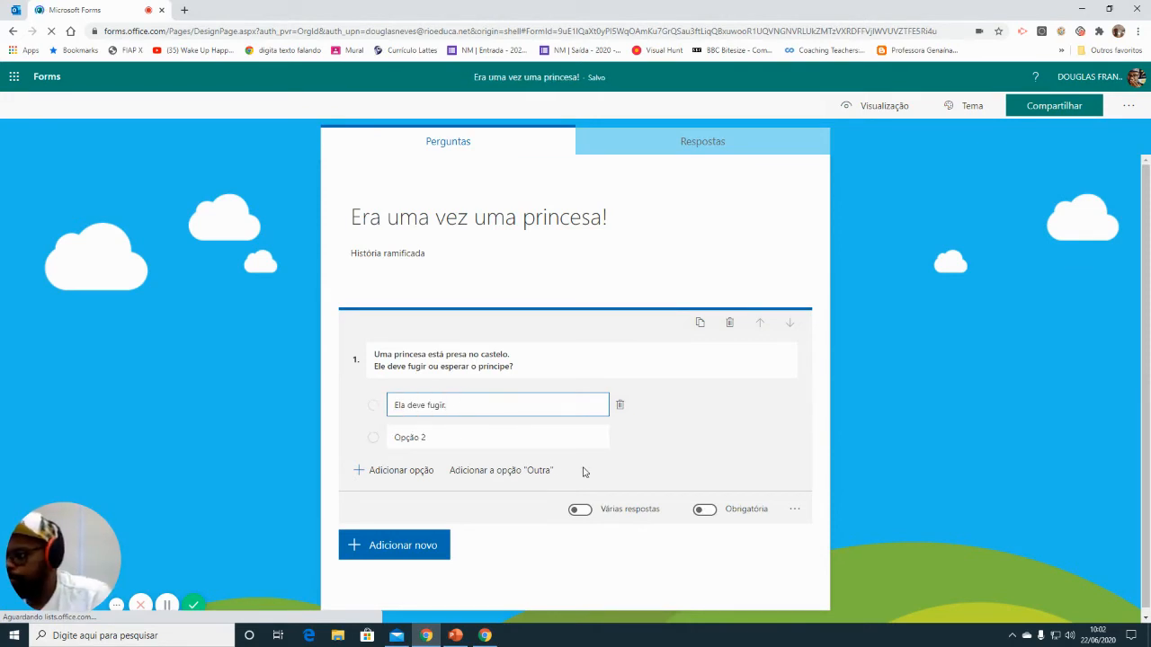
# - Set the second answer option of question 1 to "Ela deve esperar o príncipe."
pyautogui.click(542, 437)
pyautogui.write('Ela deve esperar o pri')
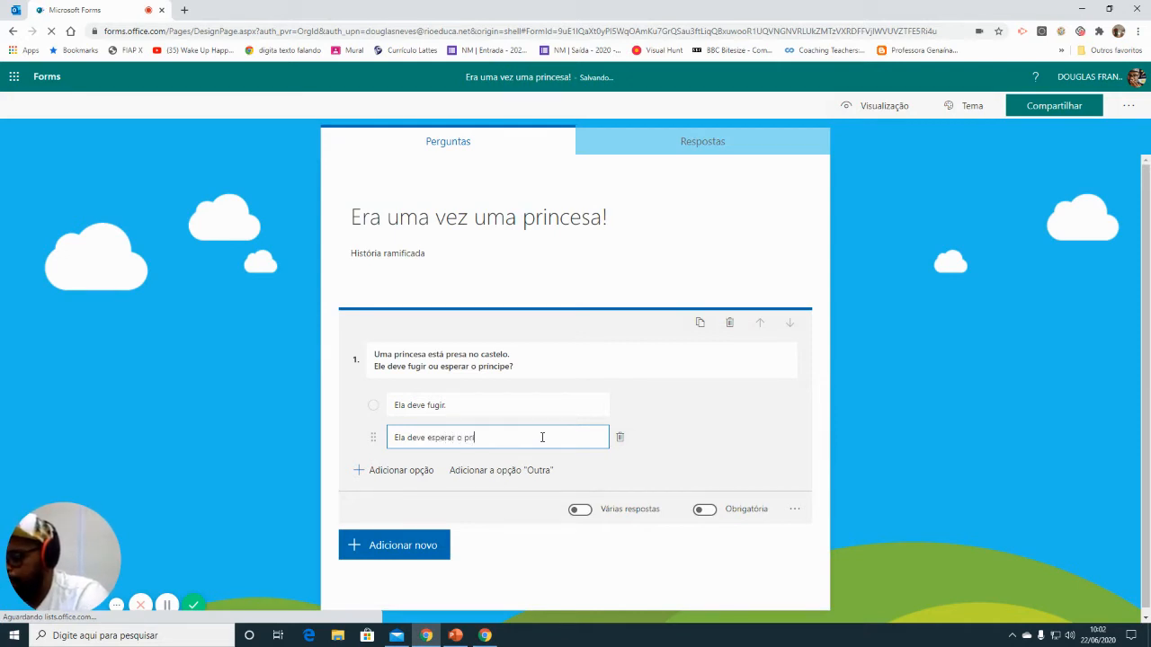
pyautogui.press('BackSpace')
pyautogui.write('íncipe')
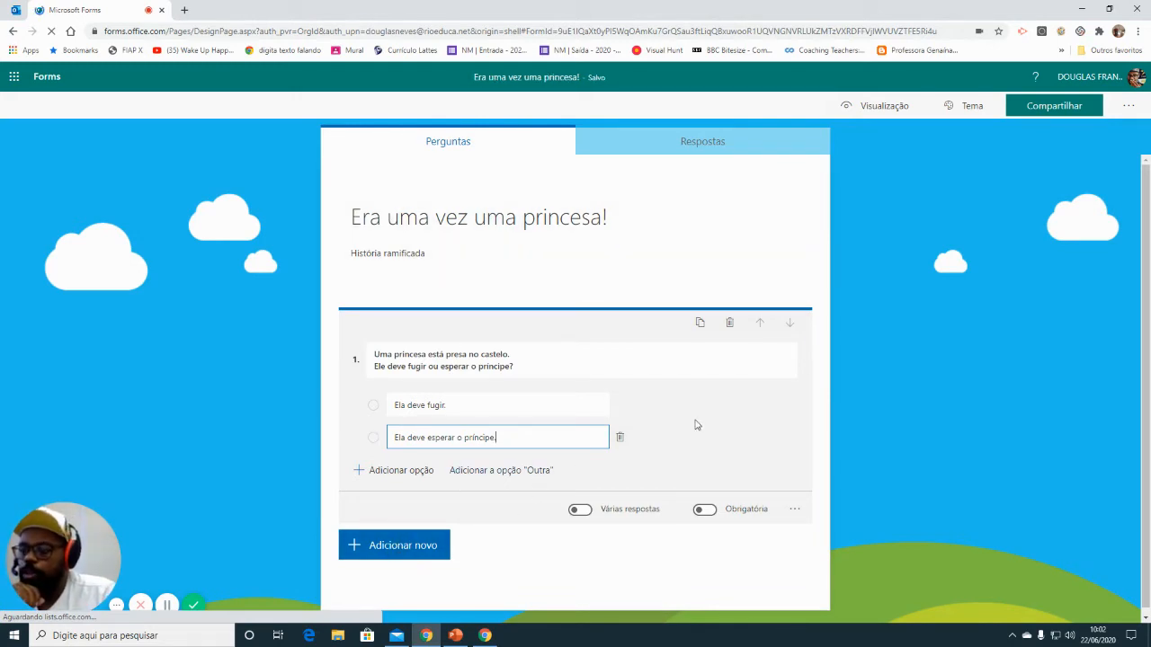
# - Add a new section to the form after question 1
pyautogui.click(417, 557)
pyautogui.click(712, 547)
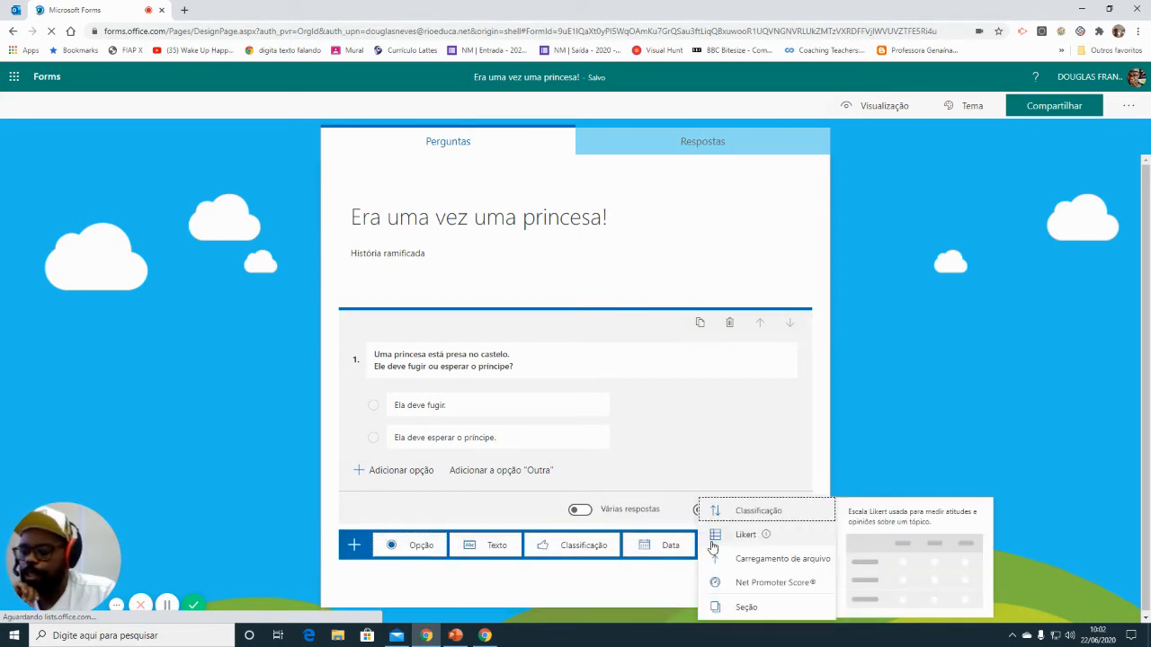
pyautogui.click(749, 604)
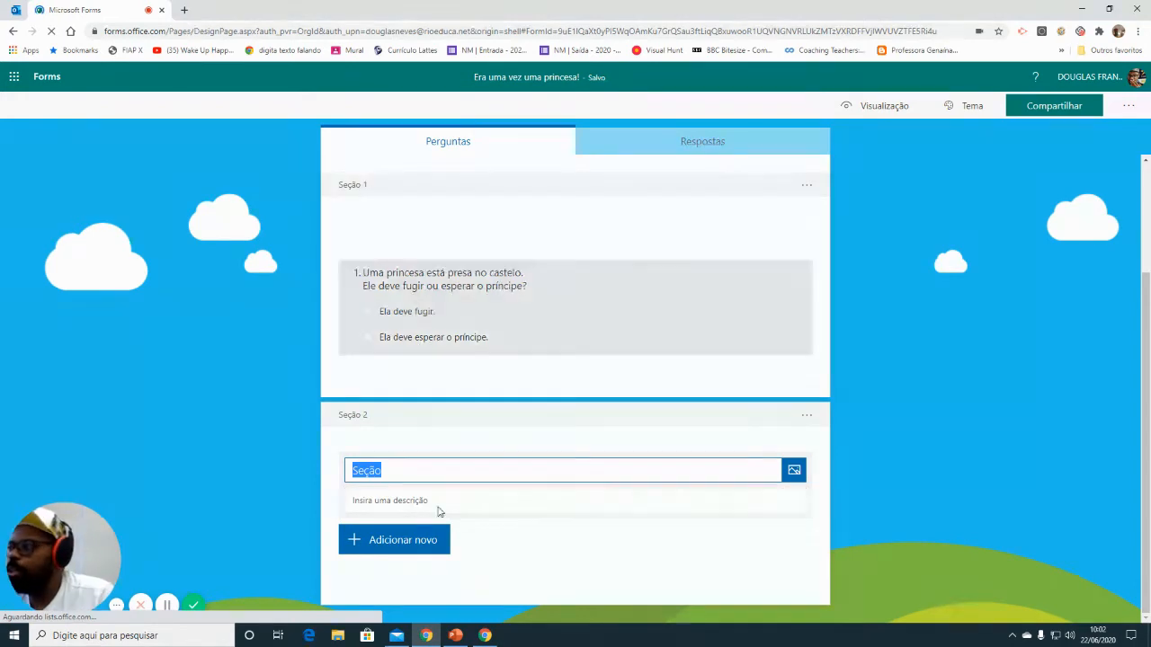
# - Add a choice question to section 2 using cell 2's text from the PowerPoint table: "Ela ficou no castelo esperando o príncipe. Ele nunca apareceu."
pyautogui.click(466, 636)
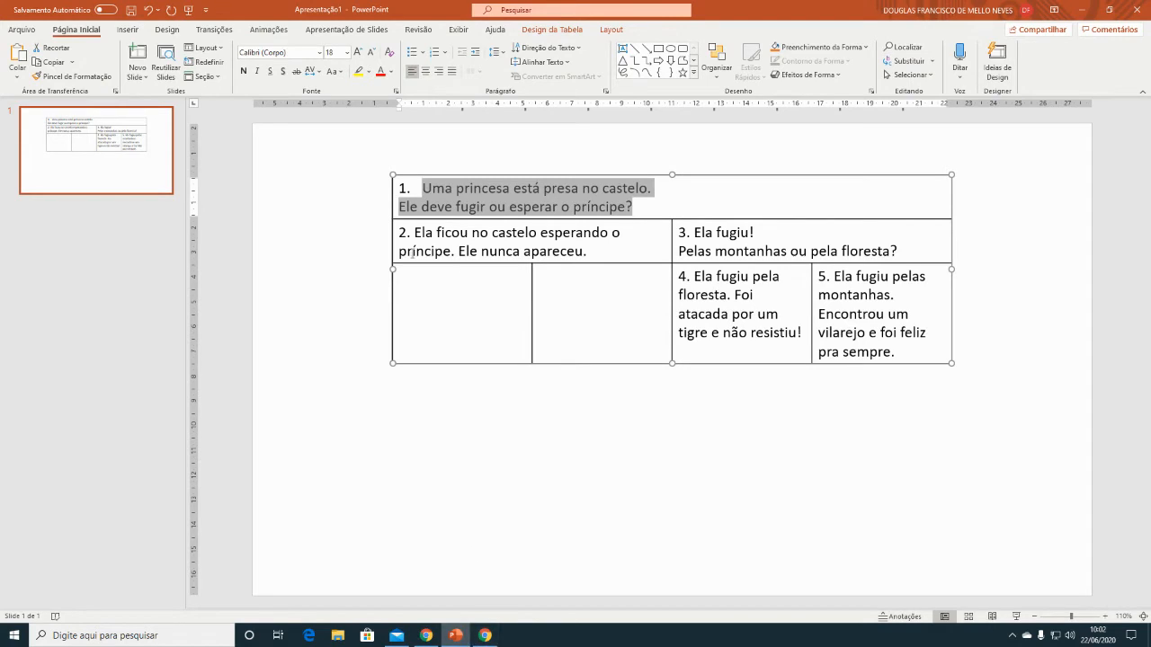
pyautogui.moveTo(413, 232); pyautogui.dragTo(651, 244)
pyautogui.hotkey('ctrl', 'c')
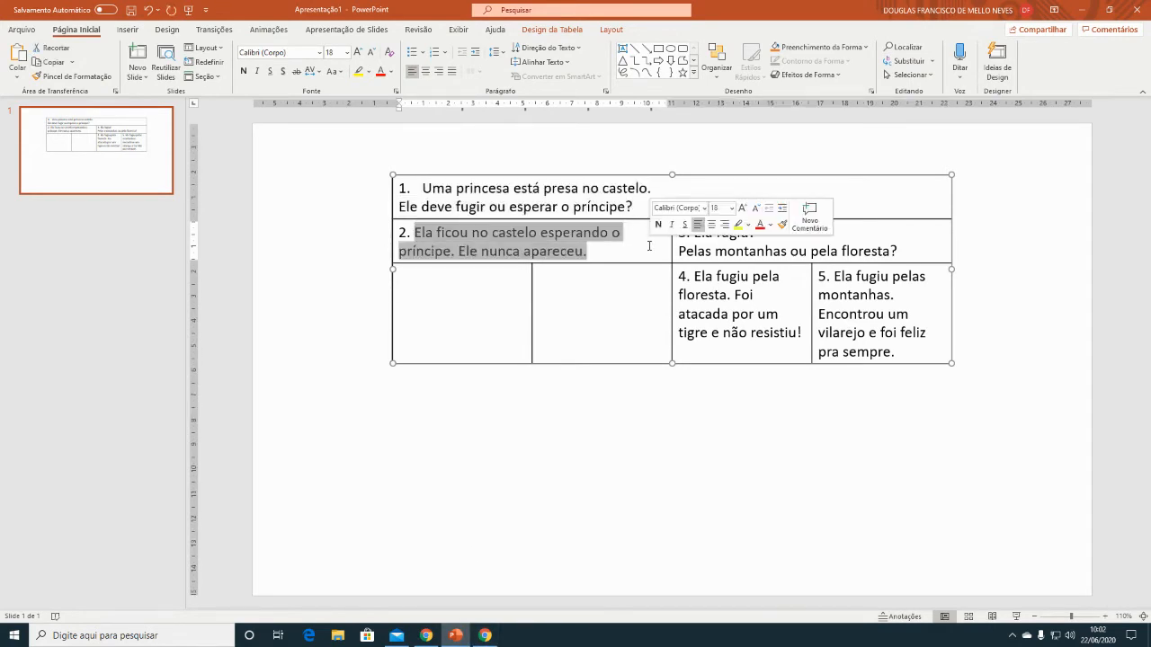
pyautogui.click(426, 635)
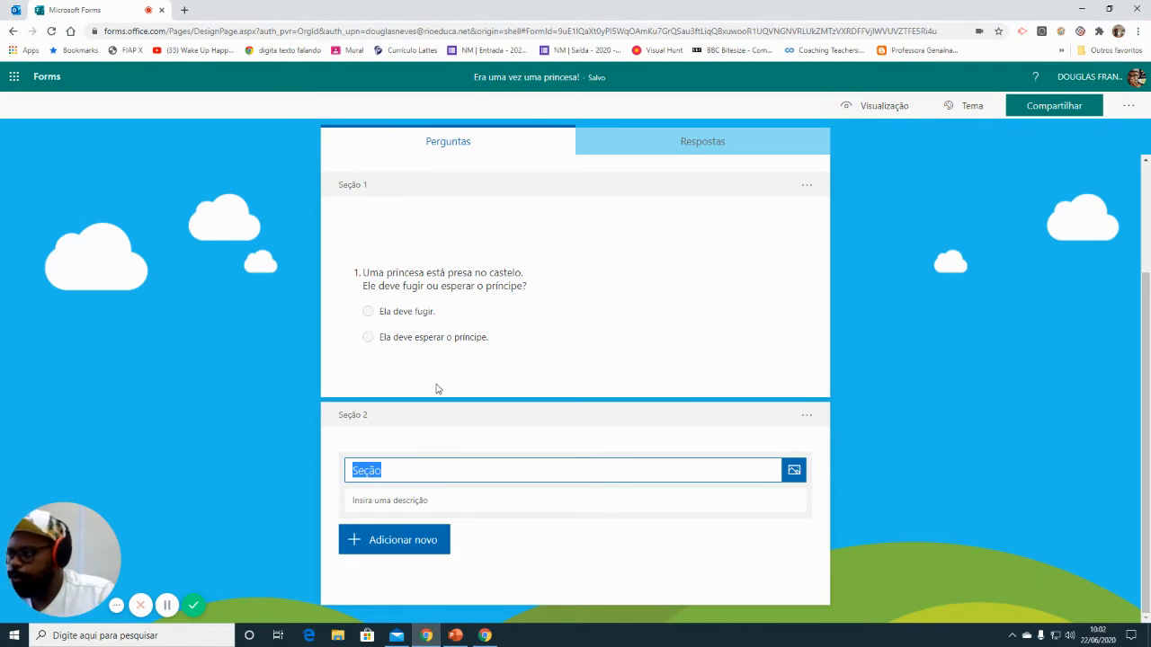
pyautogui.click(420, 540)
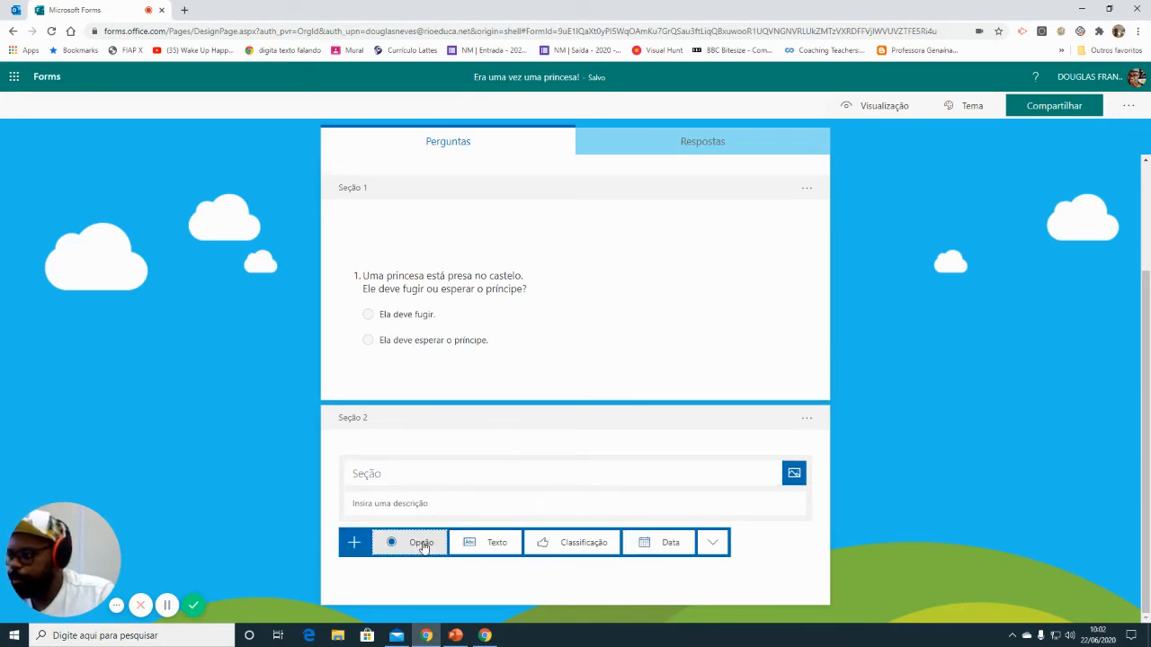
pyautogui.click(420, 543)
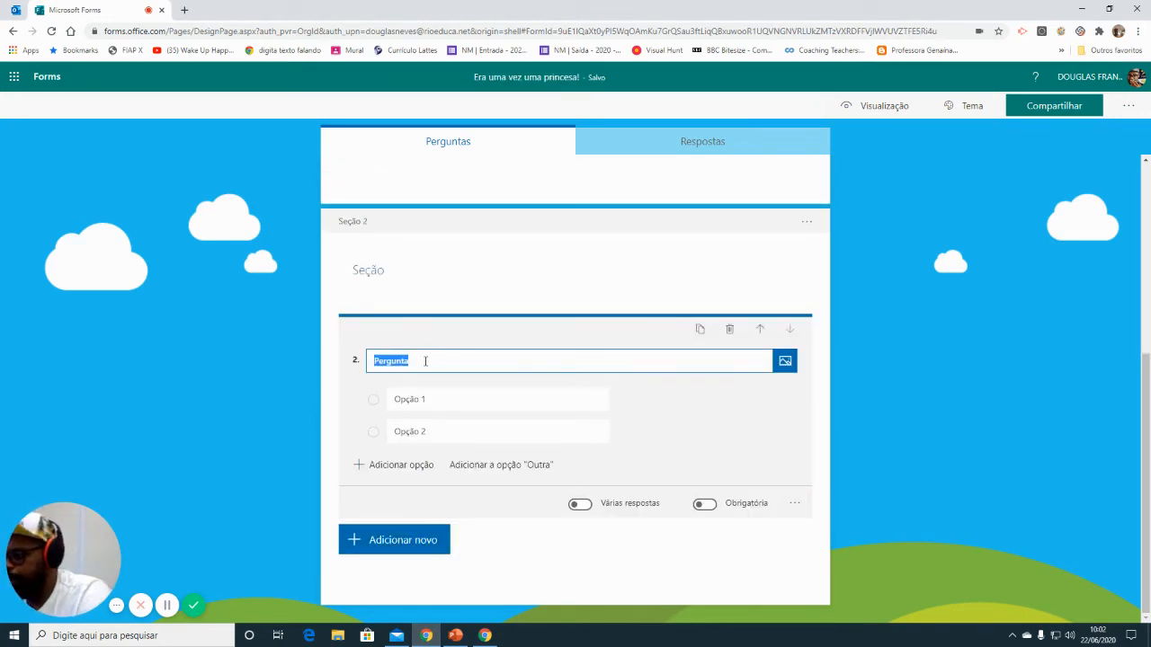
pyautogui.hotkey('ctrl', 'v')
# - Replace section 2's placeholder title with "Ele deve esperar o príncipe."
pyautogui.click(404, 275)
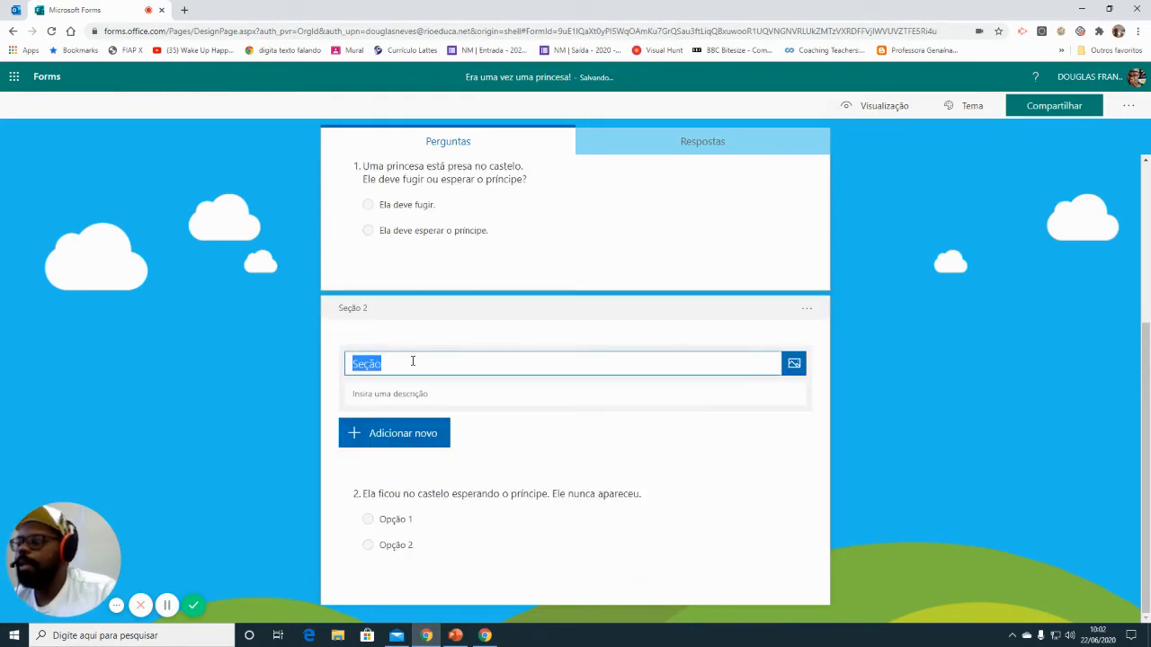
pyautogui.press('BackSpace')
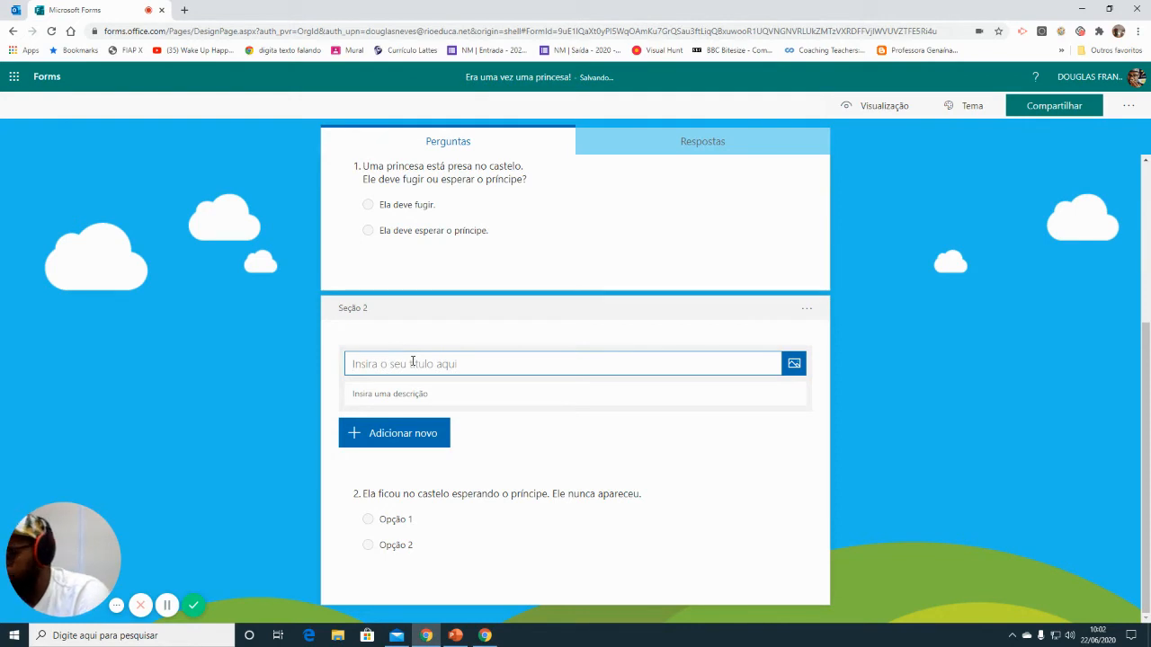
pyautogui.write('Ele')
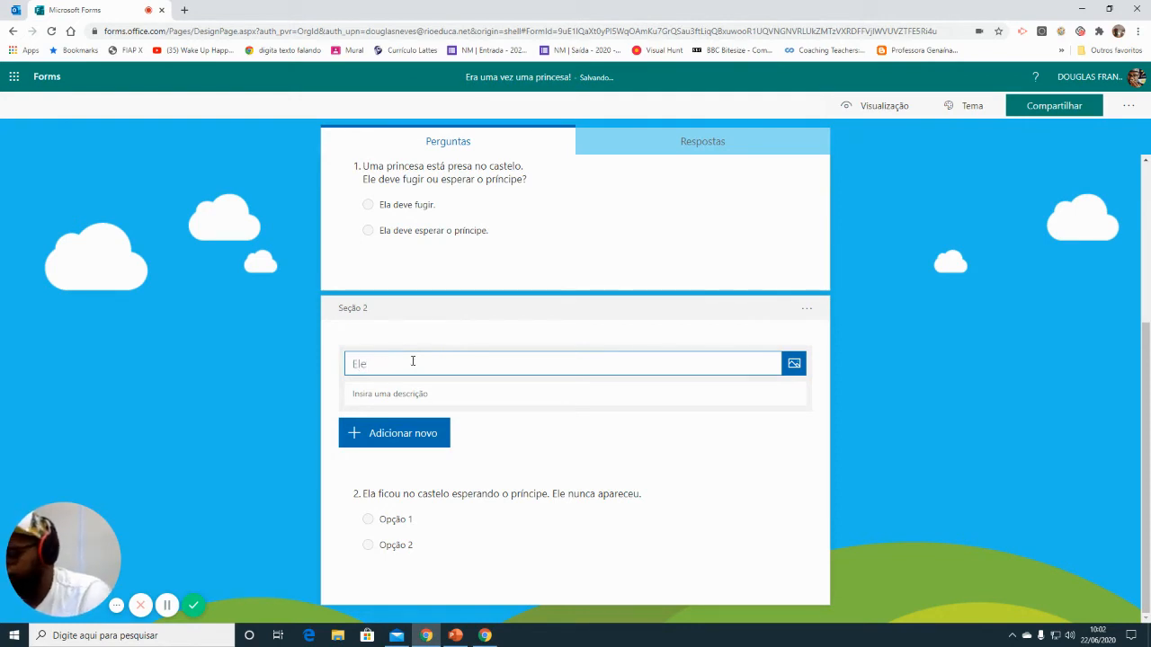
pyautogui.write(' deve esperar ')
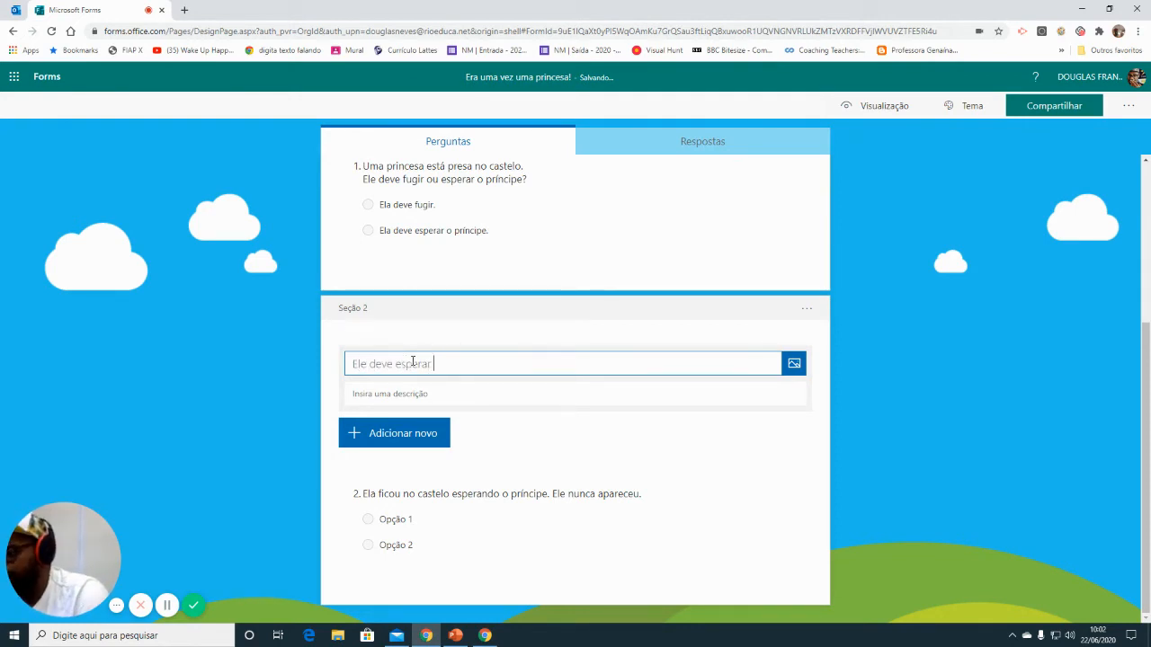
pyautogui.write('o príncipe.')
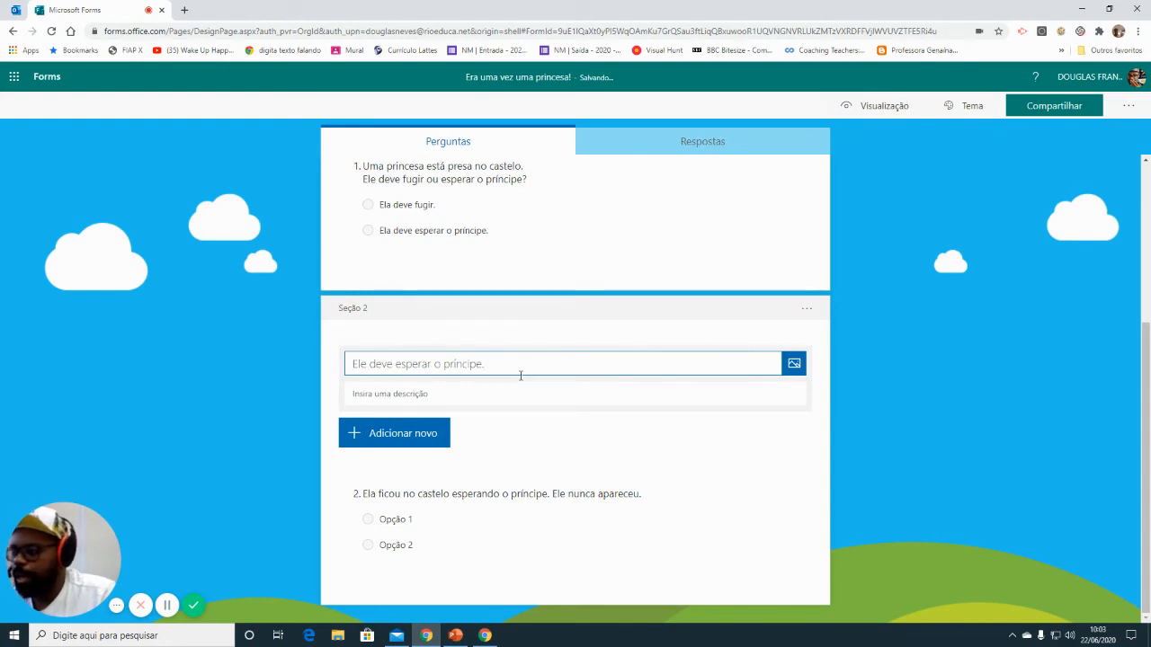
# - Set question 2's answer options to "Mesmo sendo tarde, ela deve fugir!" and "Fim da história."
pyautogui.click(460, 528)
pyautogui.click(440, 394)
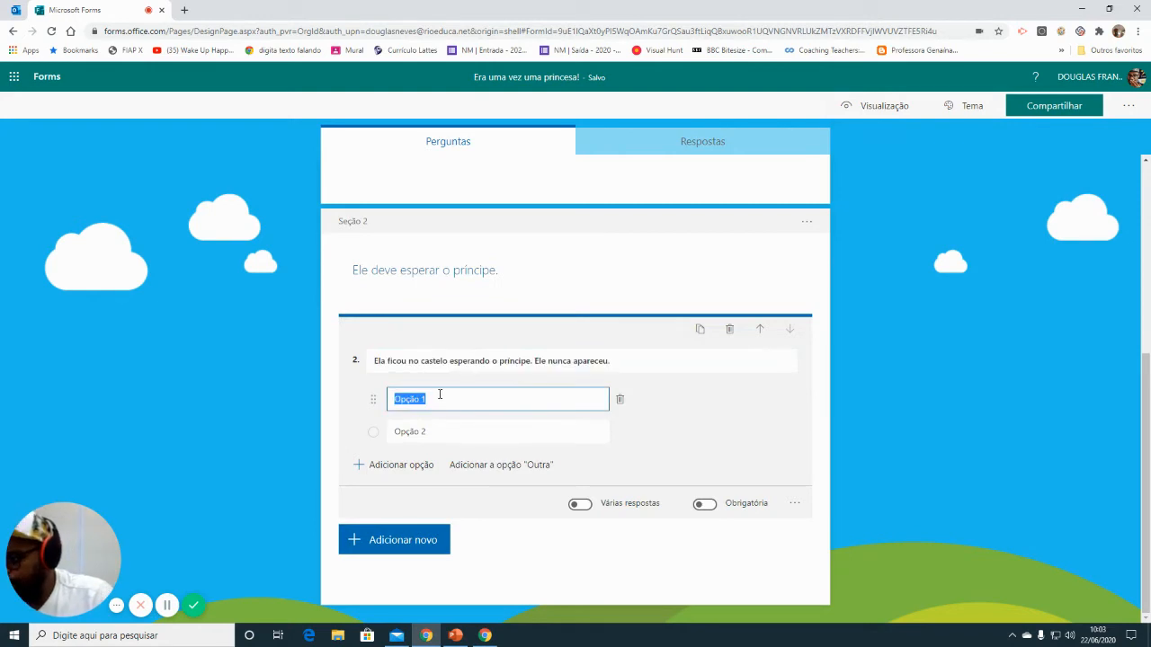
pyautogui.write('Mesmo s')
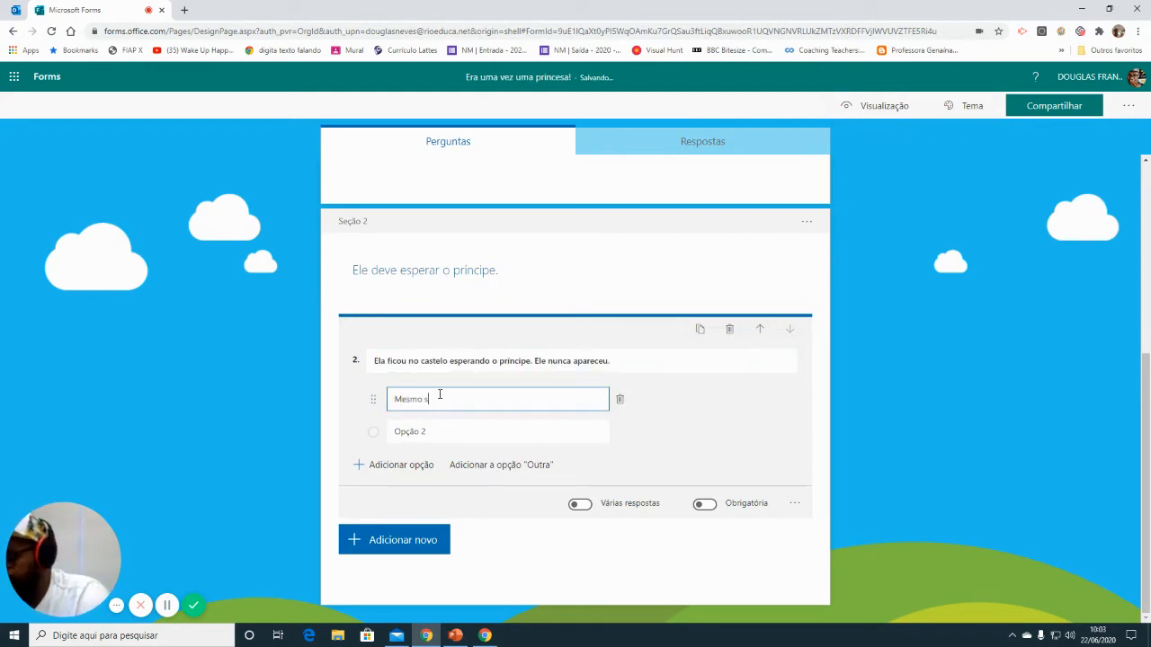
pyautogui.write('endo tarde, ela')
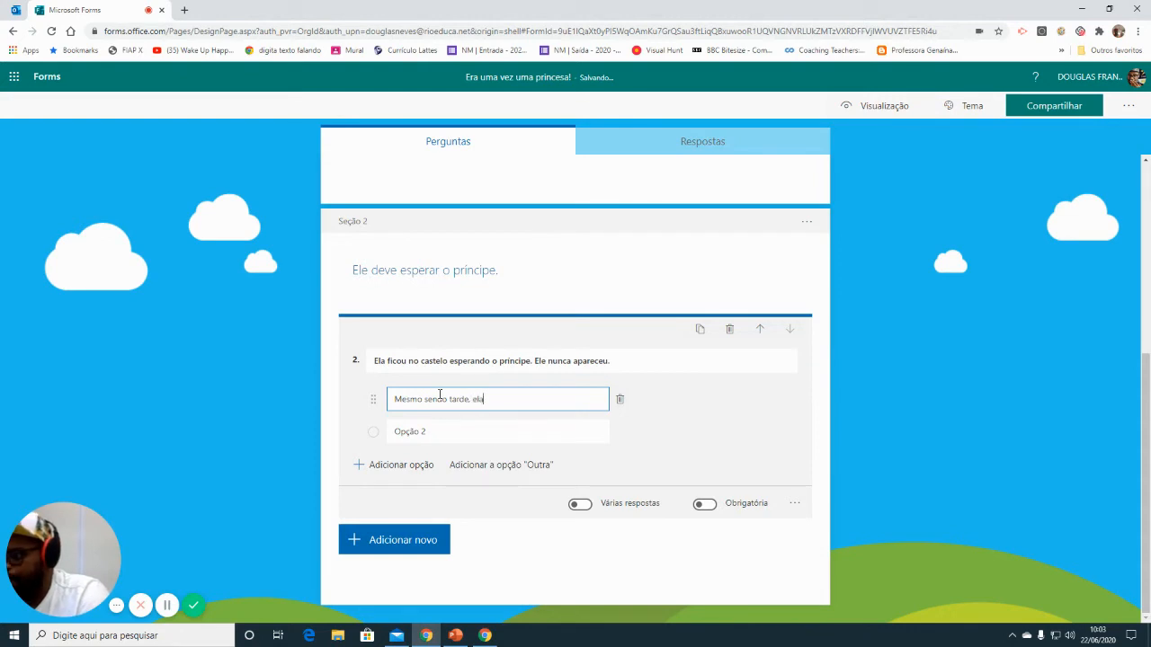
pyautogui.write(' deve fugir!')
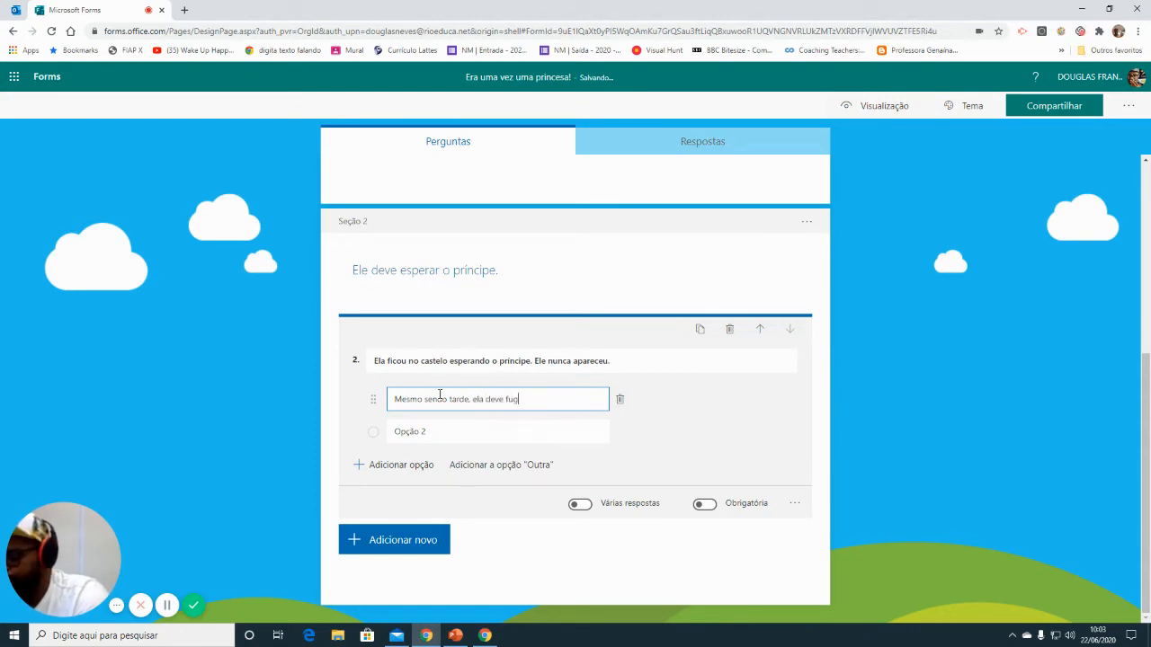
pyautogui.click(502, 429)
pyautogui.write('Fim da história.')
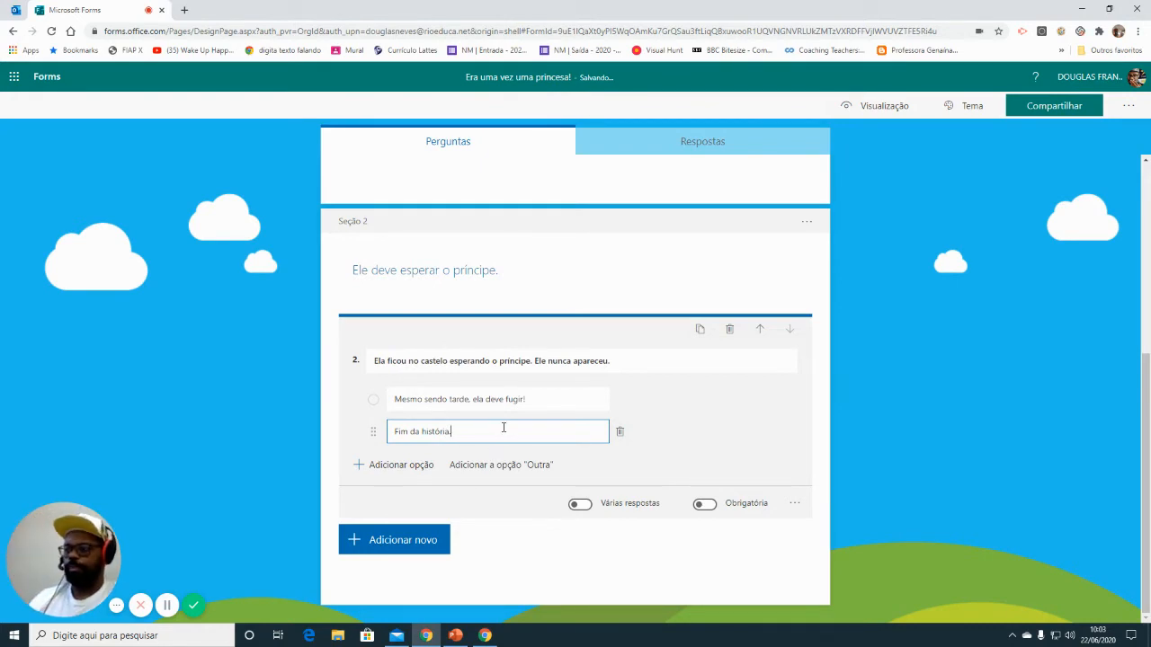
# - Add a new section to the form after question 2
pyautogui.click(411, 539)
pyautogui.click(716, 543)
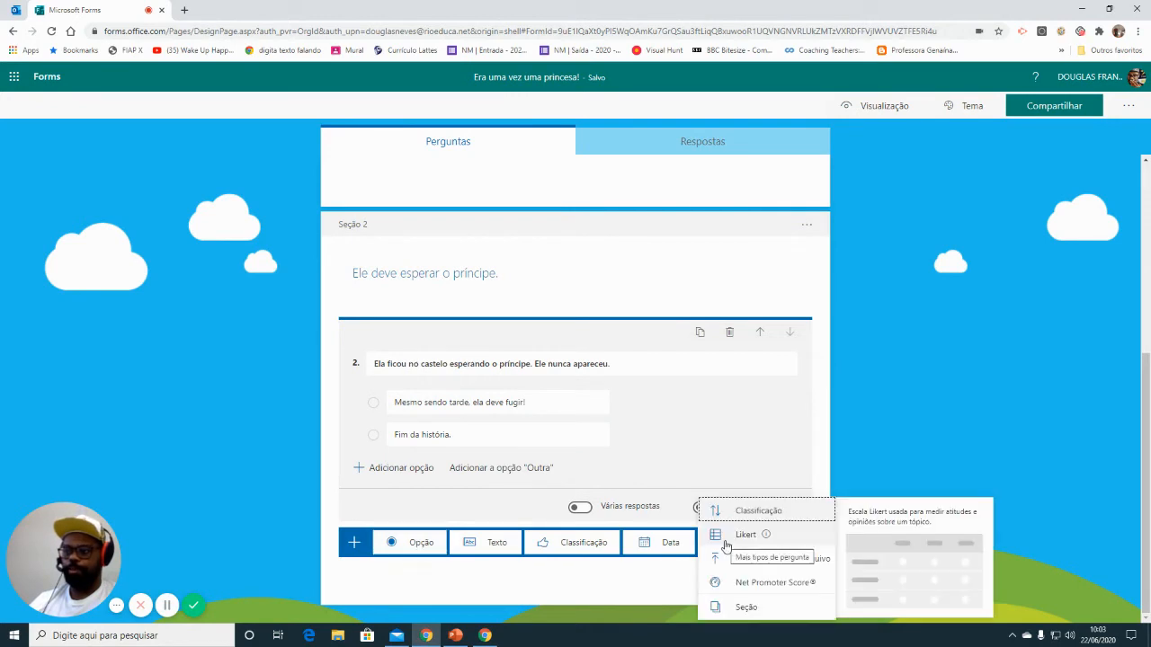
pyautogui.click(751, 605)
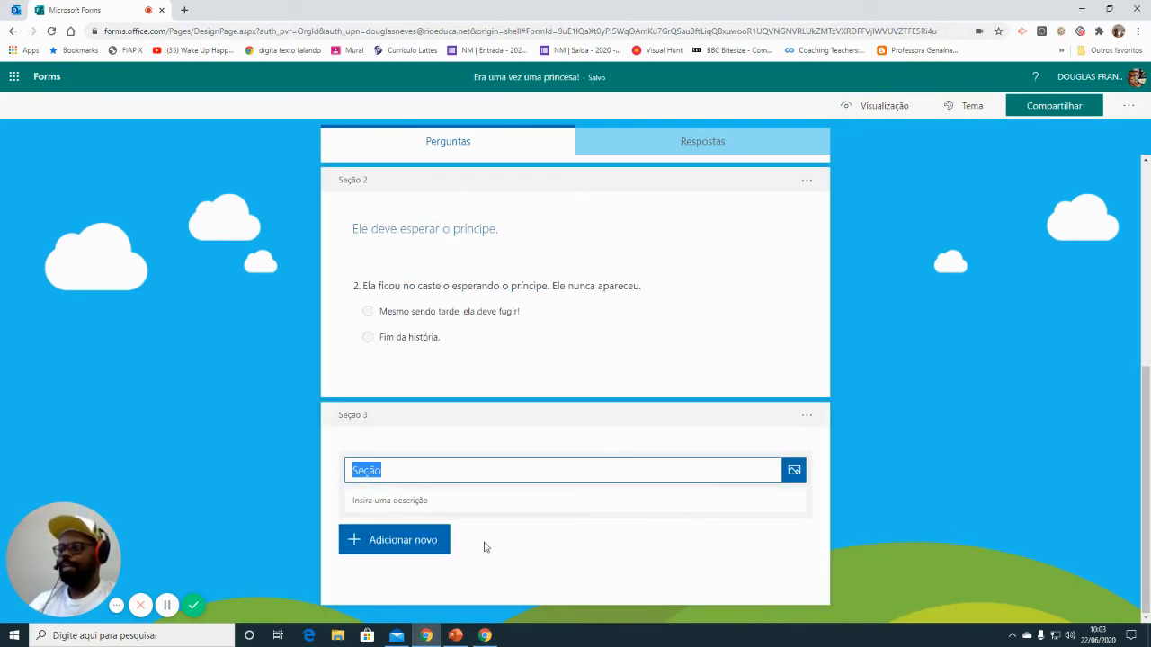
# - Switch to PowerPoint and copy the text of table cell 3, "Ela fugiu! Pelas montanhas ou pela floresta?"
pyautogui.click(456, 635)
pyautogui.moveTo(690, 231); pyautogui.dragTo(904, 251)
pyautogui.hotkey('ctrl', 'c')
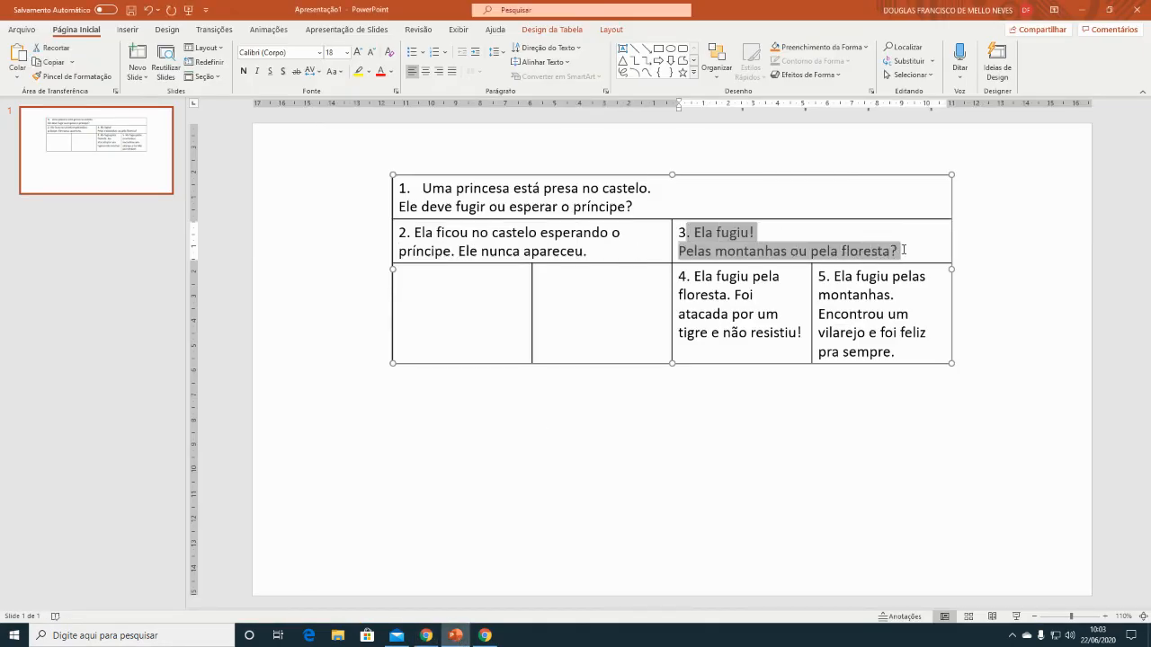
# - Switch back to the form in Chrome and title section 3 "Ela deve fugir!"
pyautogui.click(427, 635)
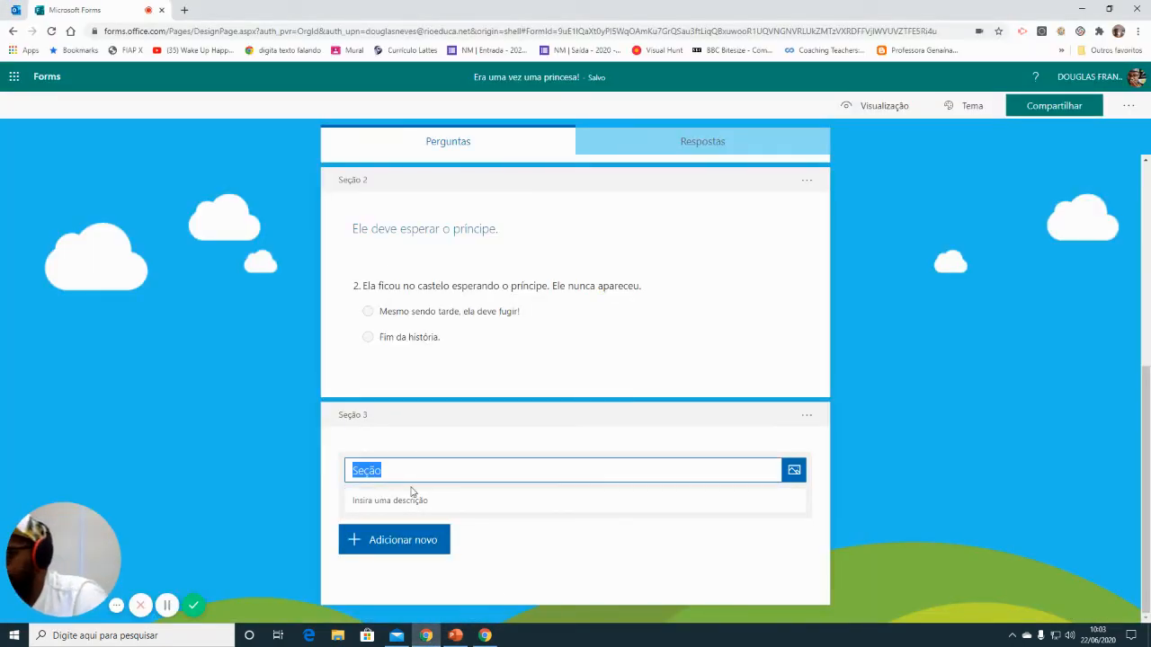
pyautogui.scroll(2, 387, 287)
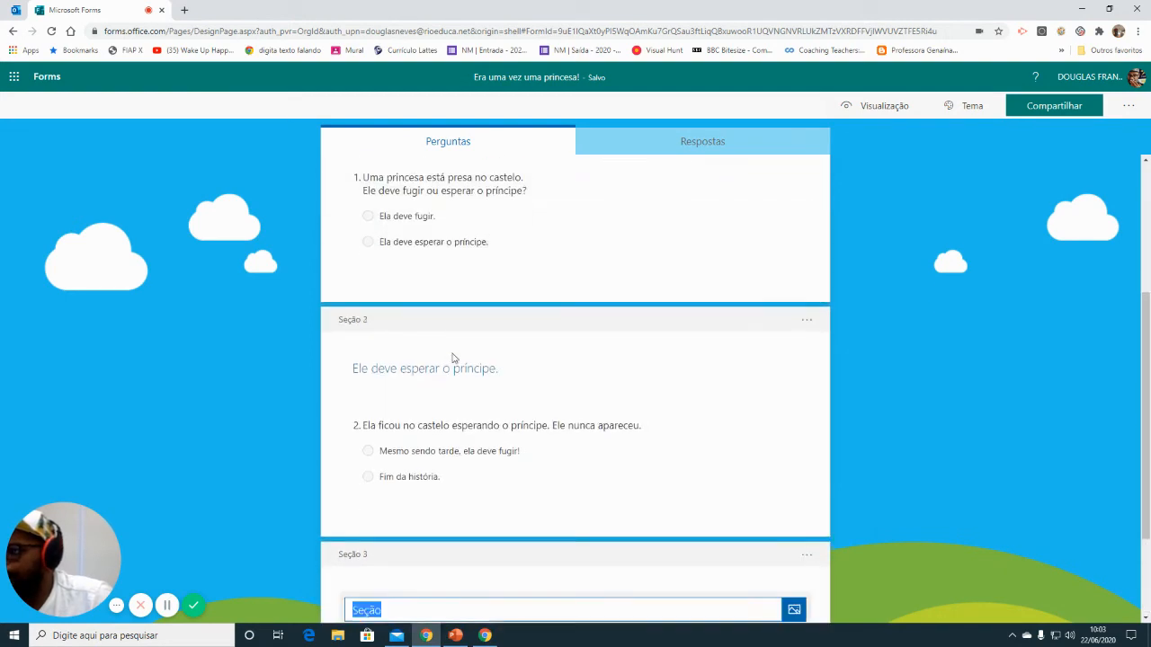
pyautogui.scroll(-2, 453, 358)
pyautogui.write('Ela ')
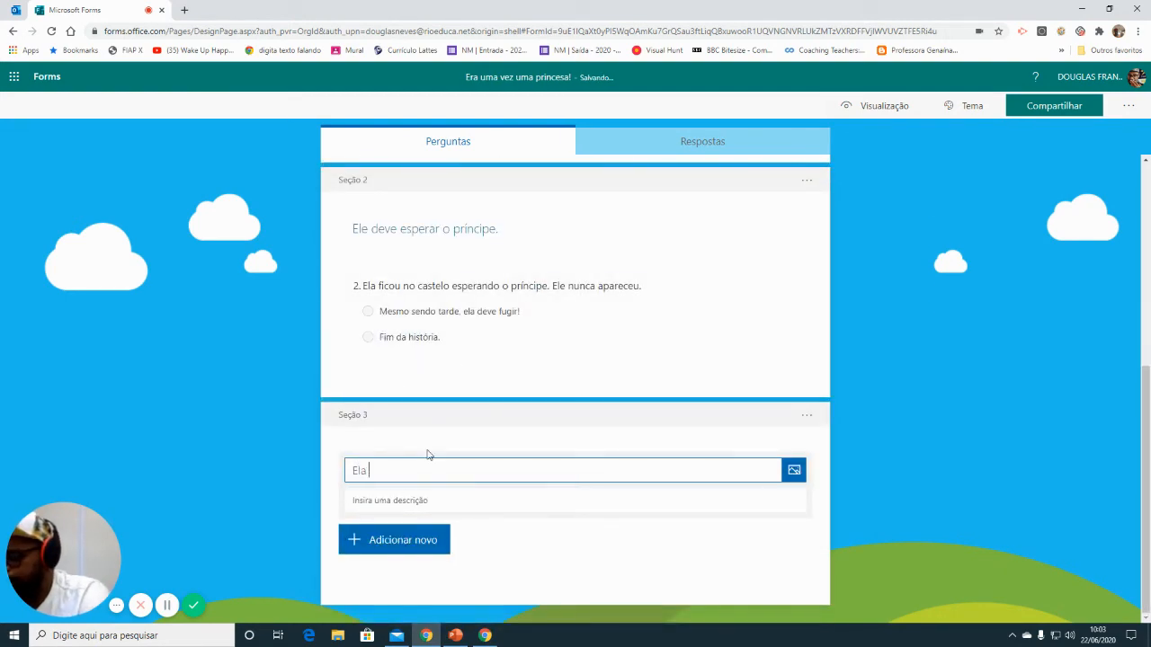
pyautogui.write('deve fugir!')
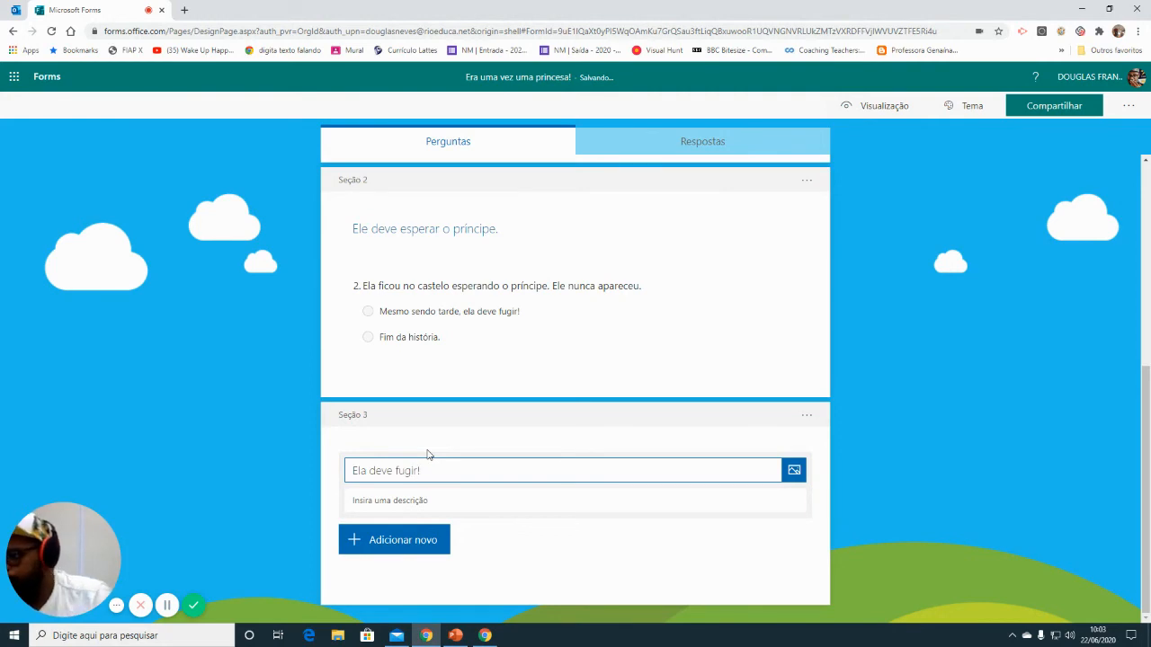
# - Add a choice question to section 3 with the copied text "Ela fugiu! Pelas montanhas ou pela floresta?", removing the stray leading period
pyautogui.click(429, 552)
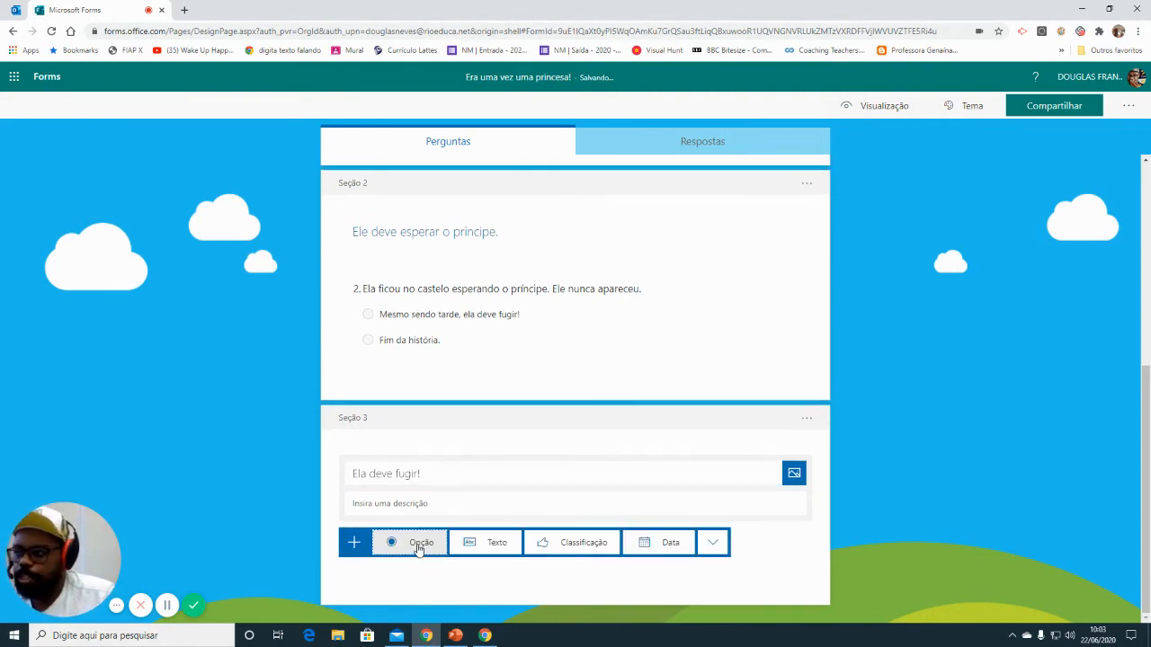
pyautogui.click(418, 544)
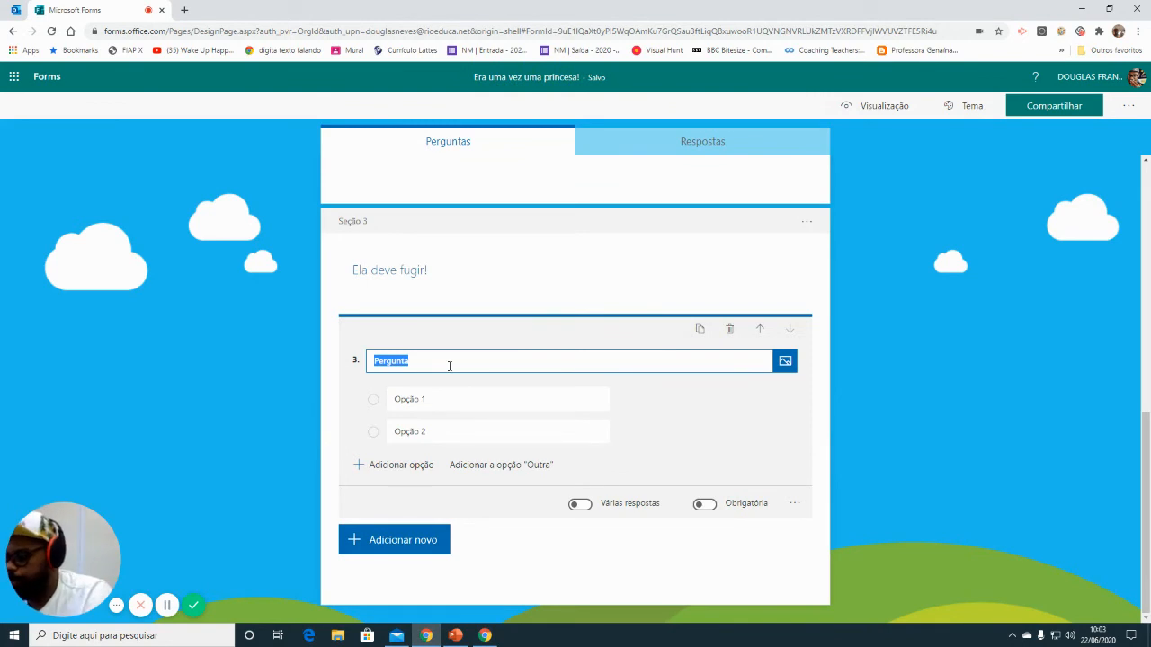
pyautogui.hotkey('ctrl', 'v')
pyautogui.press('BackSpace')
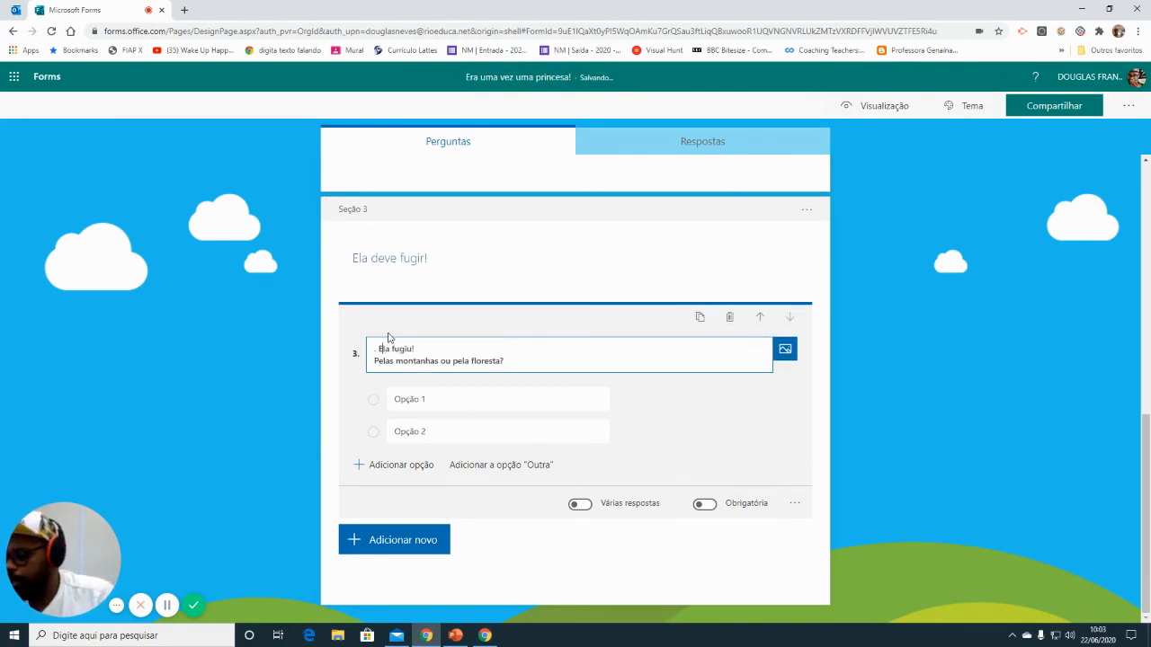
pyautogui.press('BackSpace')
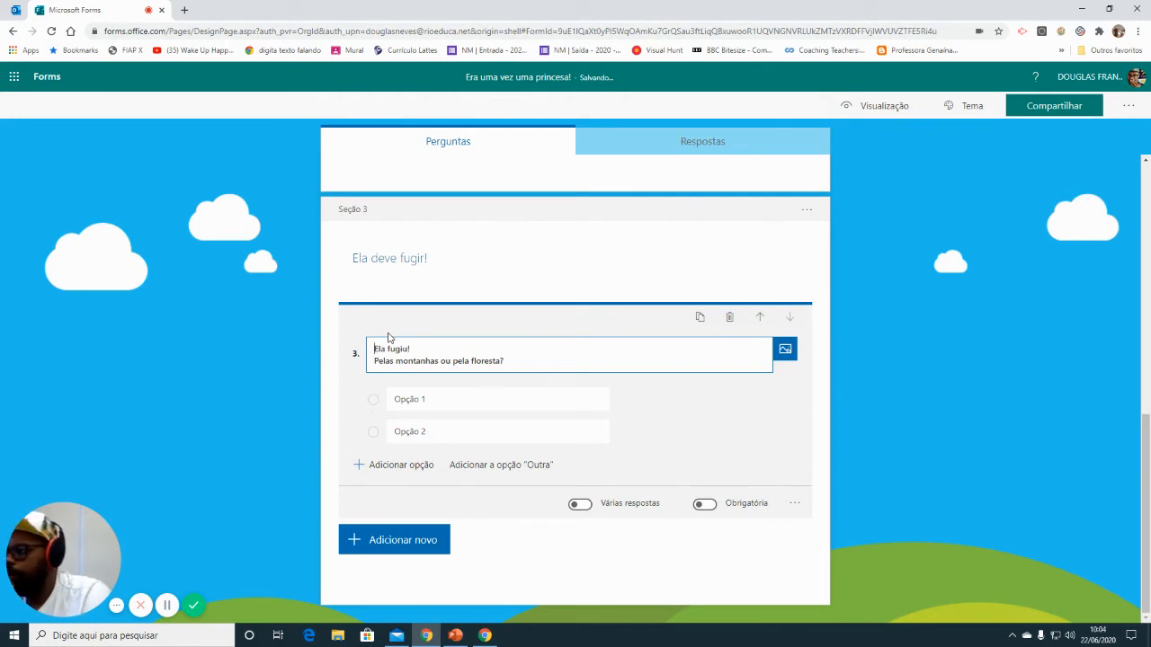
# - Set question 3's answer options to "Pelas montanhas." and "Pela floresta."
pyautogui.click(480, 400)
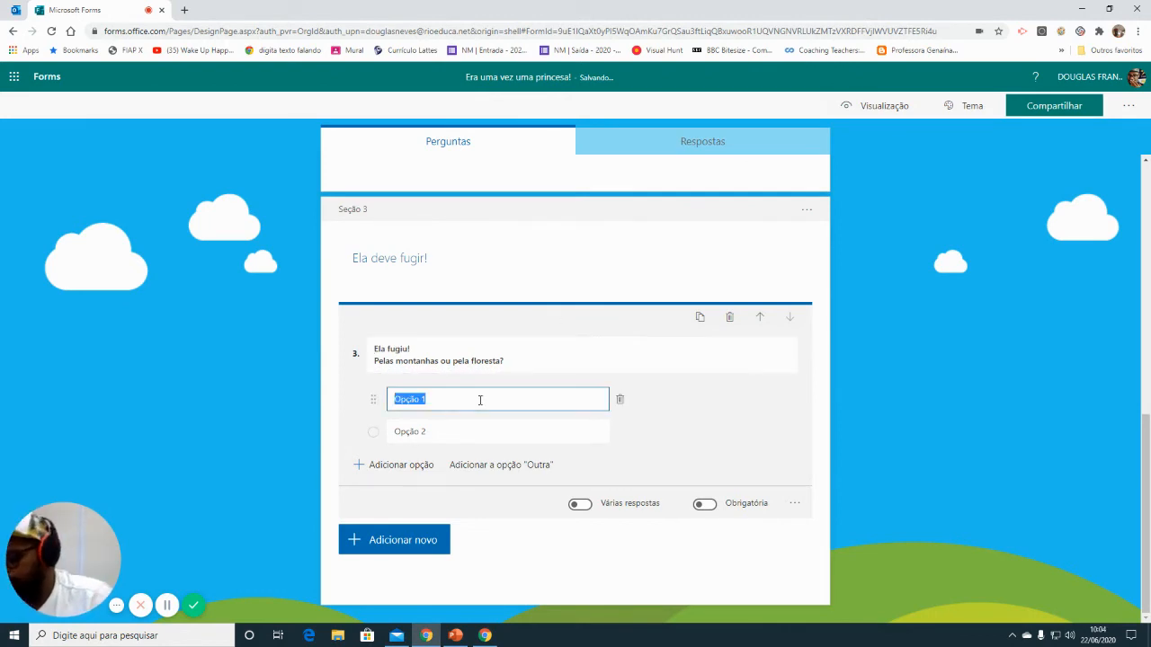
pyautogui.write('Pelas')
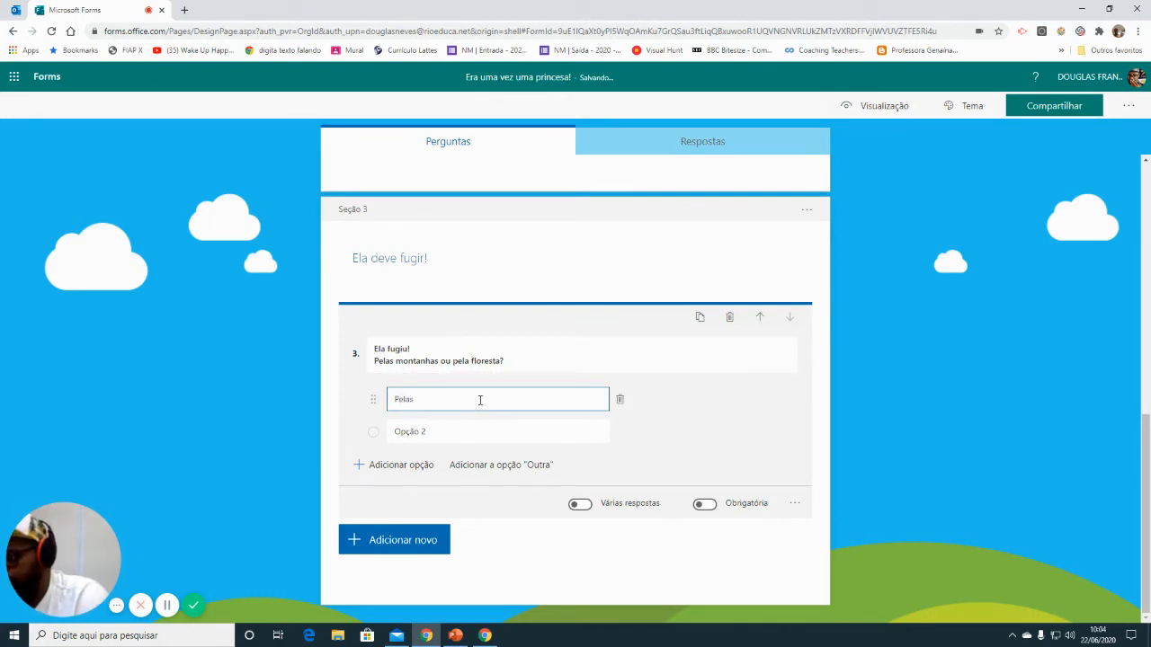
pyautogui.write(' montanhas')
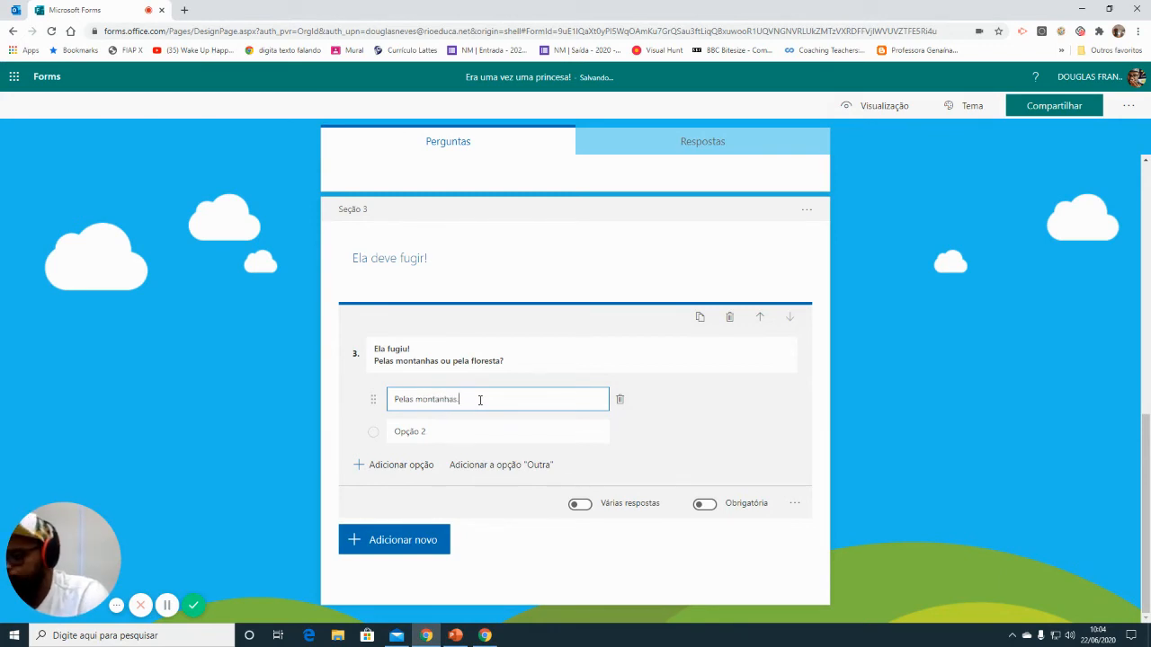
pyautogui.write('.')
pyautogui.click(433, 423)
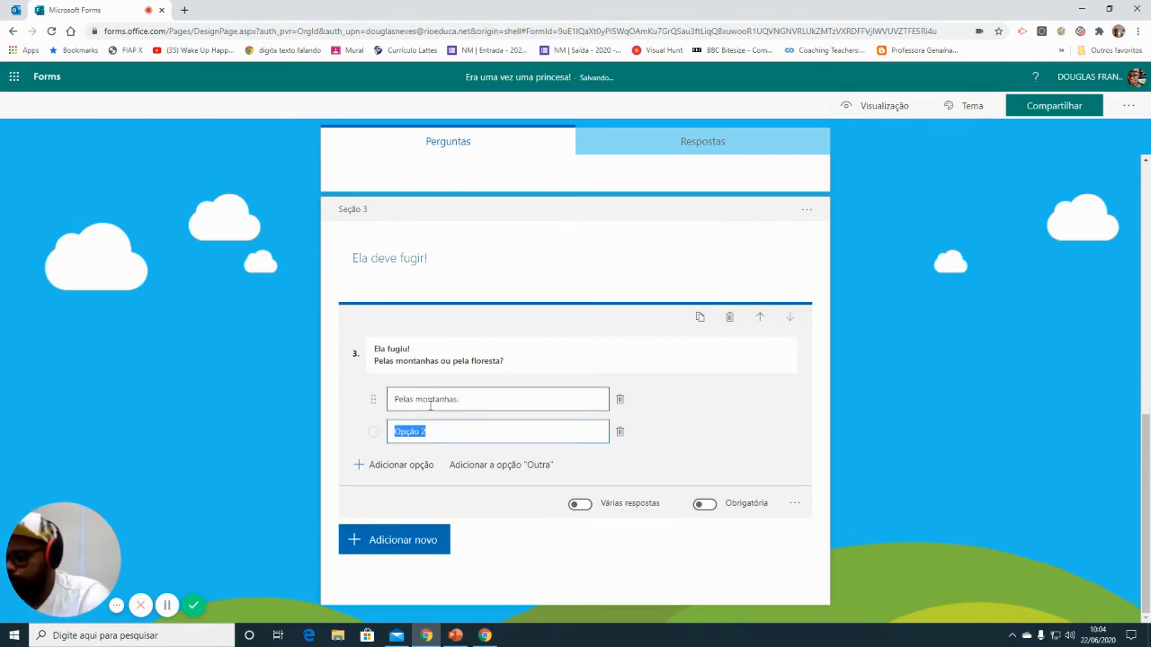
pyautogui.write('Pela flo')
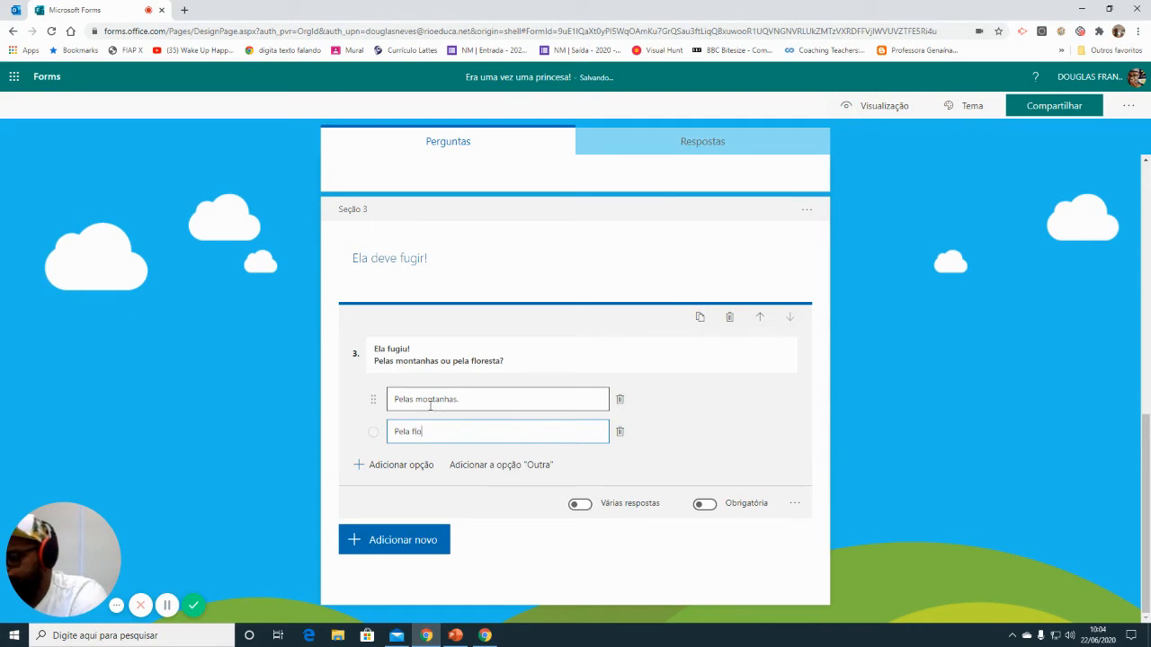
pyautogui.write('resta.')
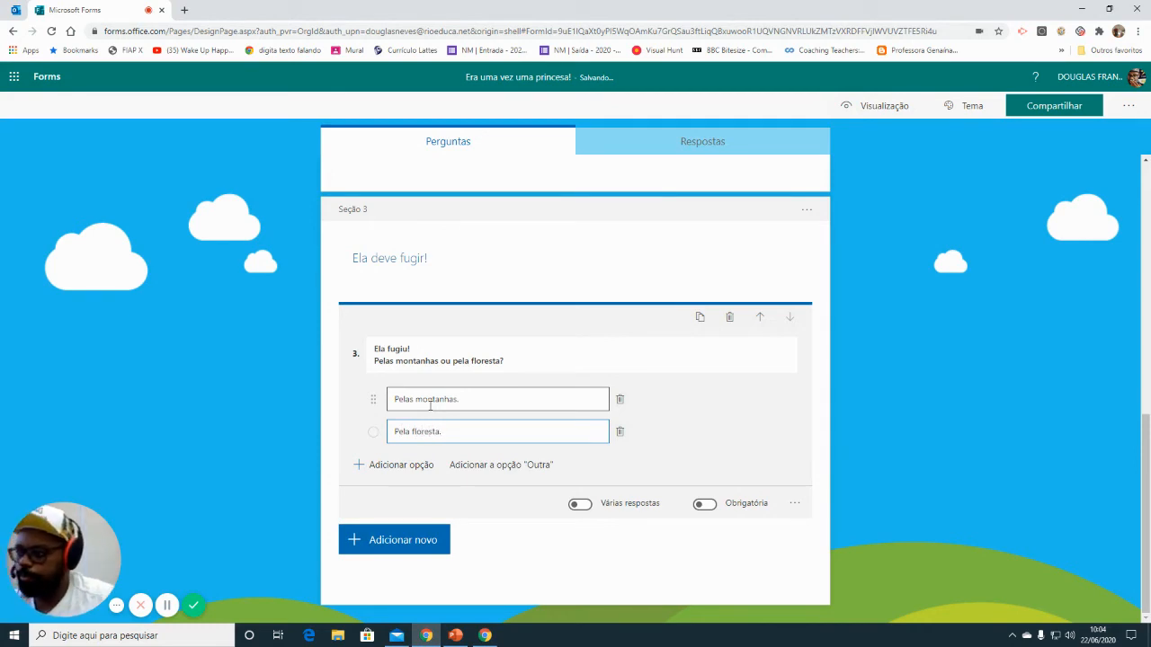
# - Add a new section to the form after question 3
pyautogui.click(432, 539)
pyautogui.click(712, 542)
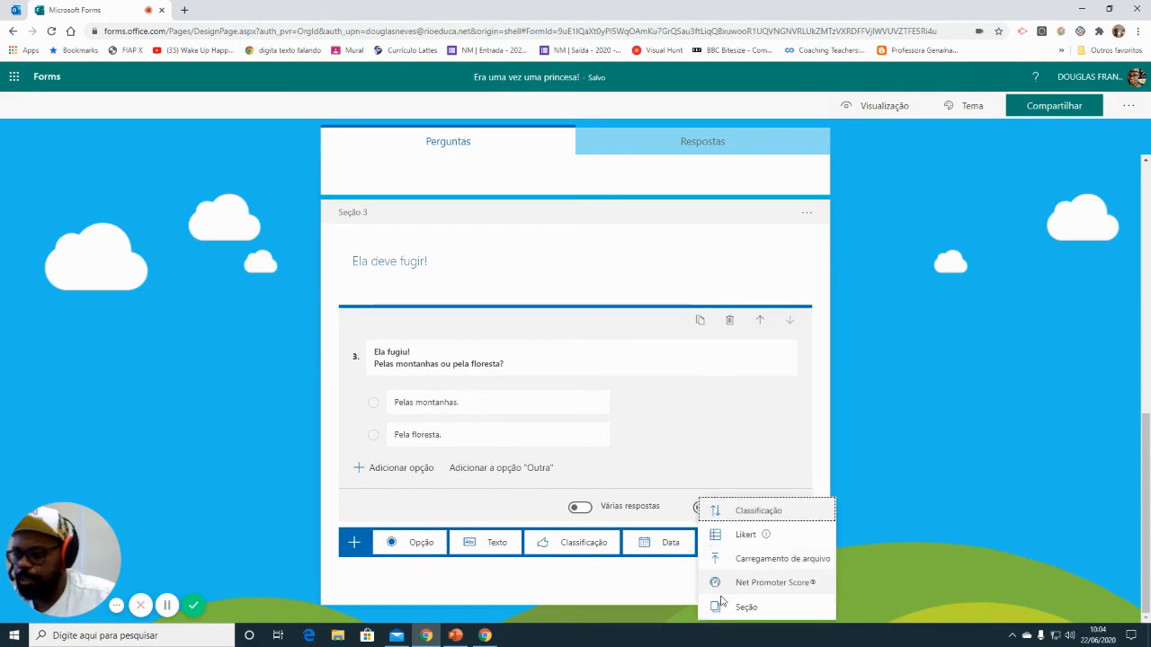
pyautogui.click(720, 616)
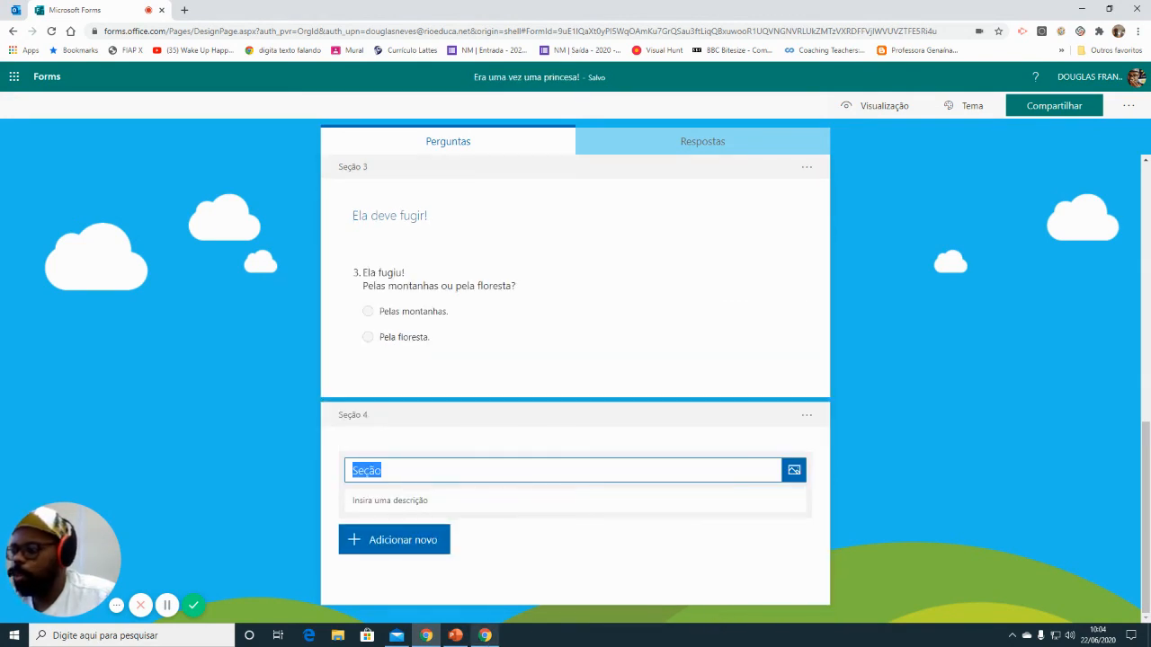
# - Switch to PowerPoint and copy table cell 4's text, "Ela fugiu pela floresta. Foi atacada por um tigre e não resistiu!"
pyautogui.click(455, 636)
pyautogui.moveTo(690, 277); pyautogui.dragTo(803, 334)
pyautogui.hotkey('ctrl', 'c')
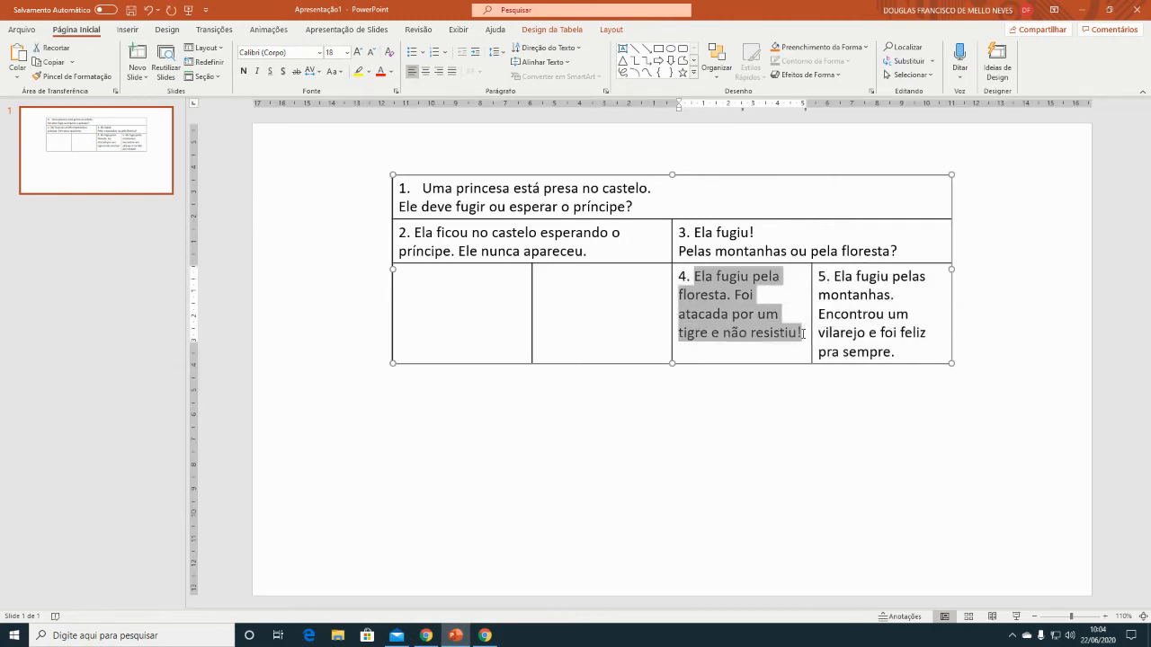
# - Switch to the form, paste the copied text as section 4's title, and add a new section after it
pyautogui.click(426, 635)
pyautogui.hotkey('ctrl', 'v')
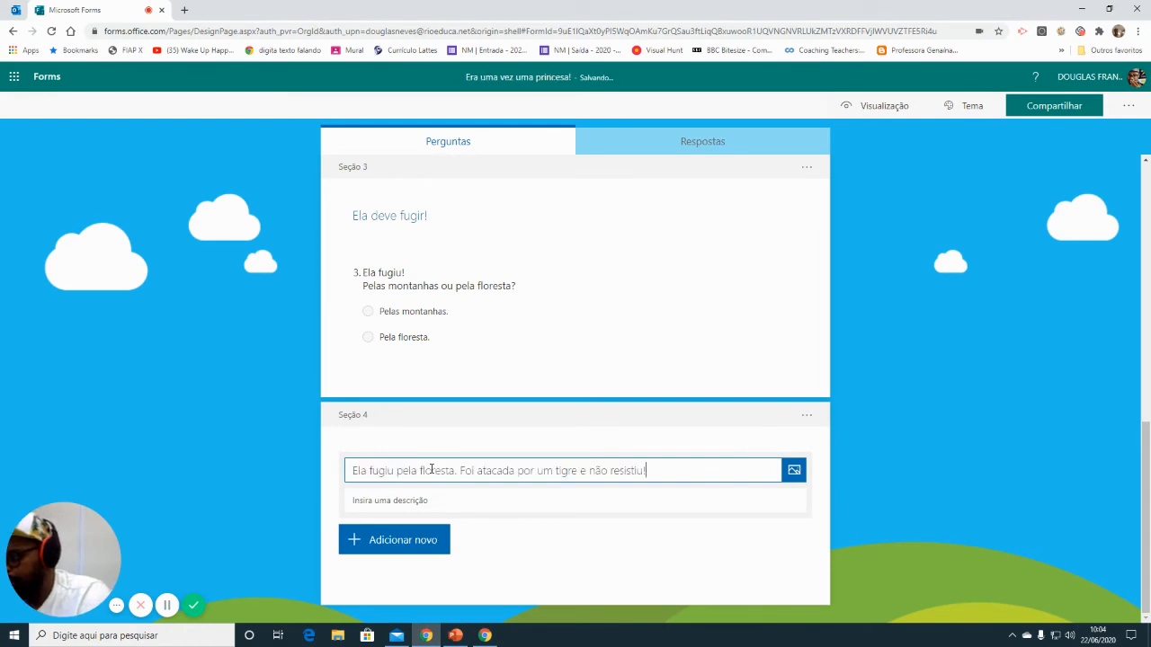
pyautogui.click(409, 539)
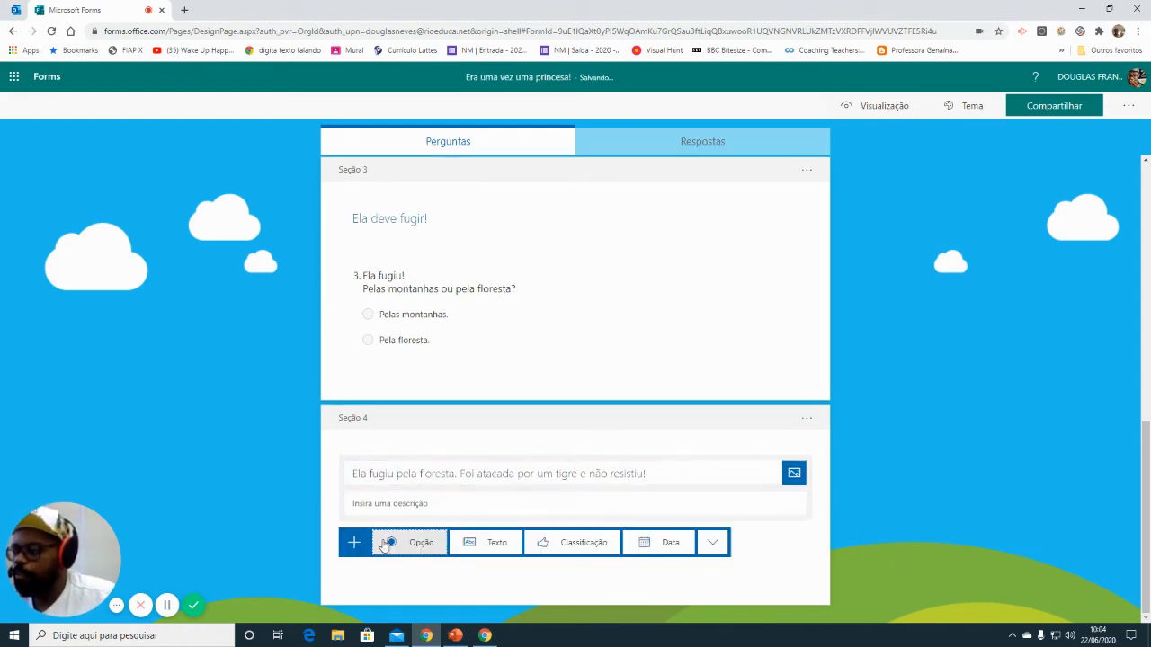
pyautogui.click(712, 542)
pyautogui.click(739, 607)
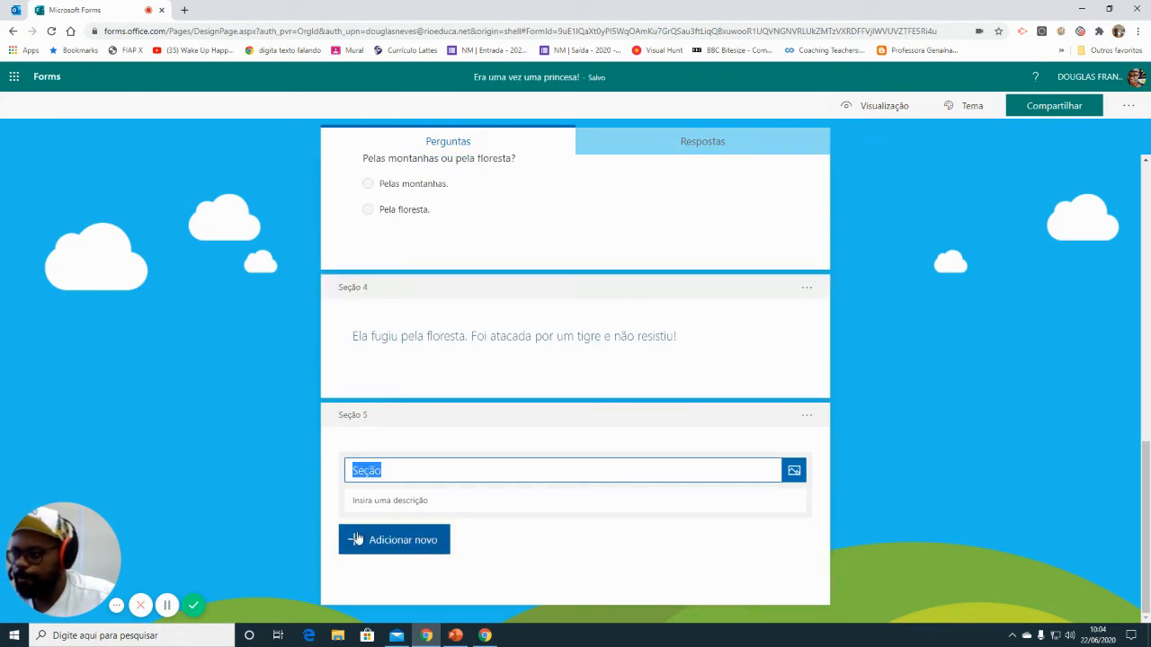
# - Copy table cell 5's text, "5. Ela fugiu pelas montanhas. Encontrou um vilarejo e foi feliz pra sempre.", from PowerPoint into the form's section 5 title
pyautogui.click(456, 636)
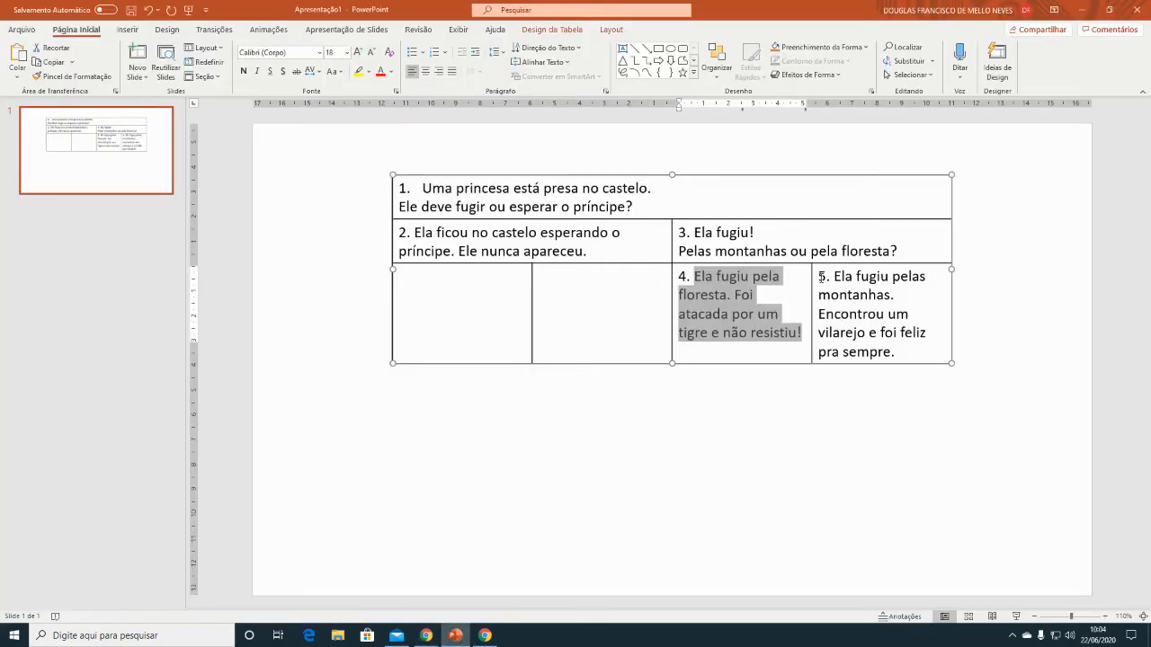
pyautogui.moveTo(820, 277); pyautogui.dragTo(909, 355)
pyautogui.hotkey('ctrl', 'c')
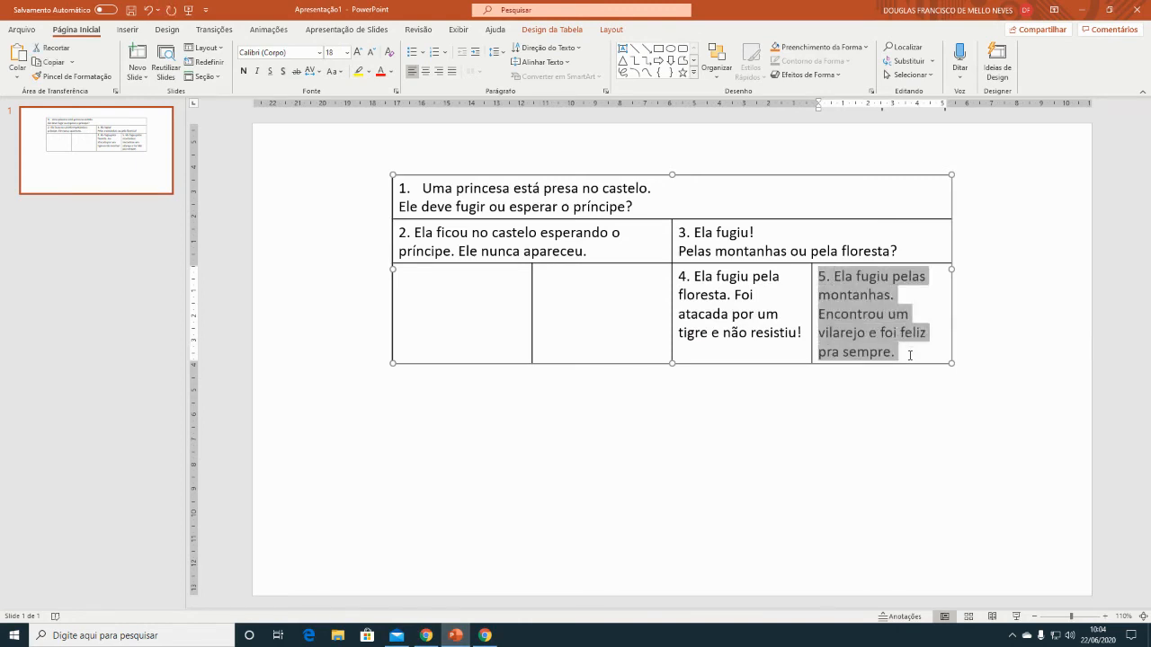
pyautogui.click(428, 636)
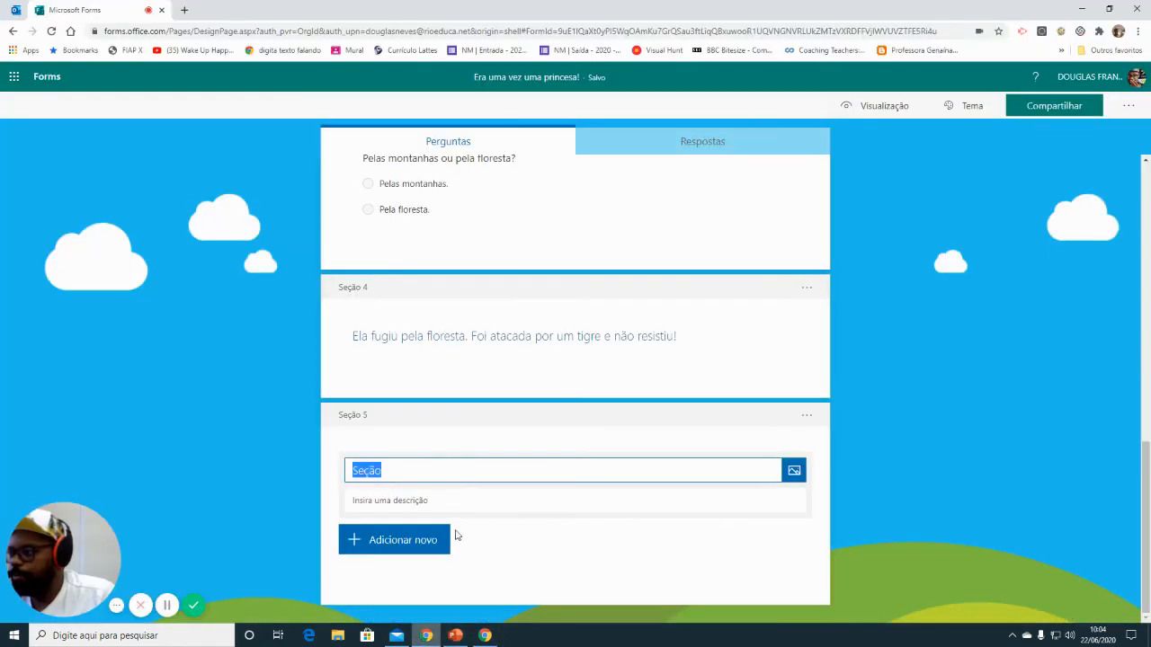
pyautogui.hotkey('ctrl', 'v')
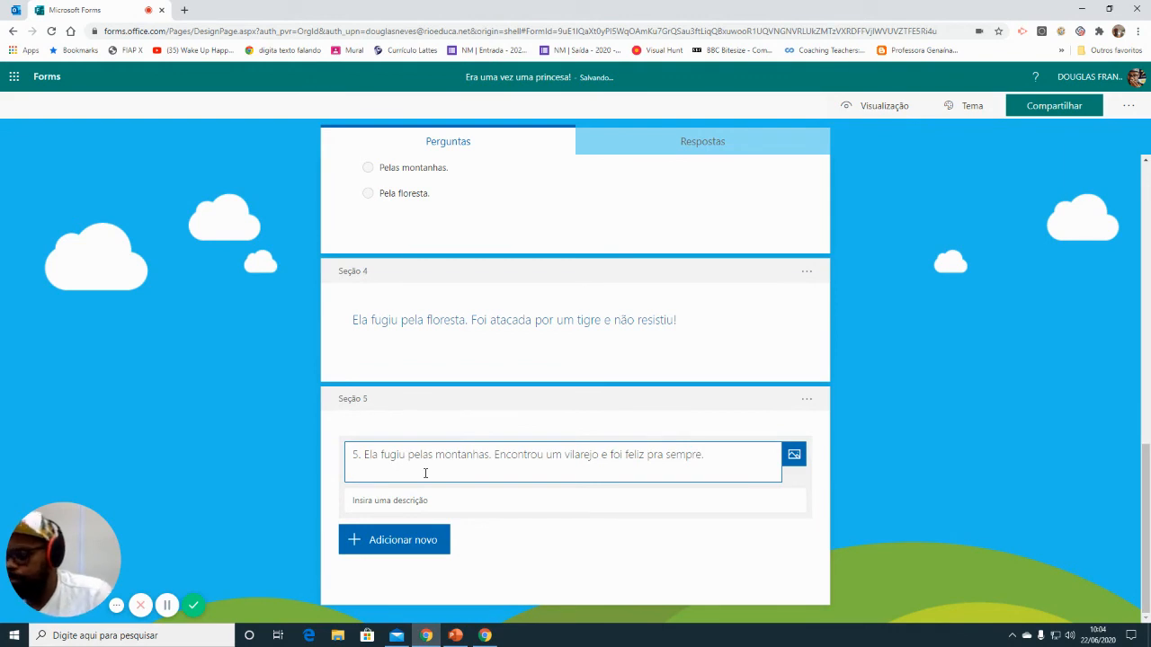
# - Remove the leading "5." and its space from section 5's title
pyautogui.click(166, 605)
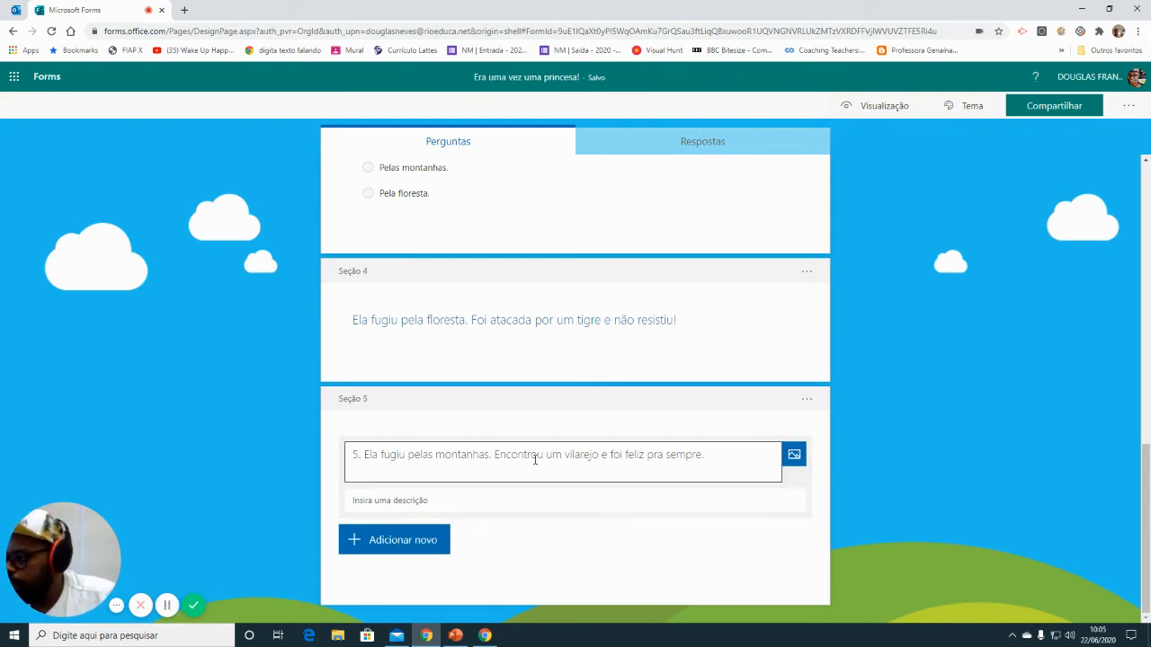
pyautogui.click(365, 456)
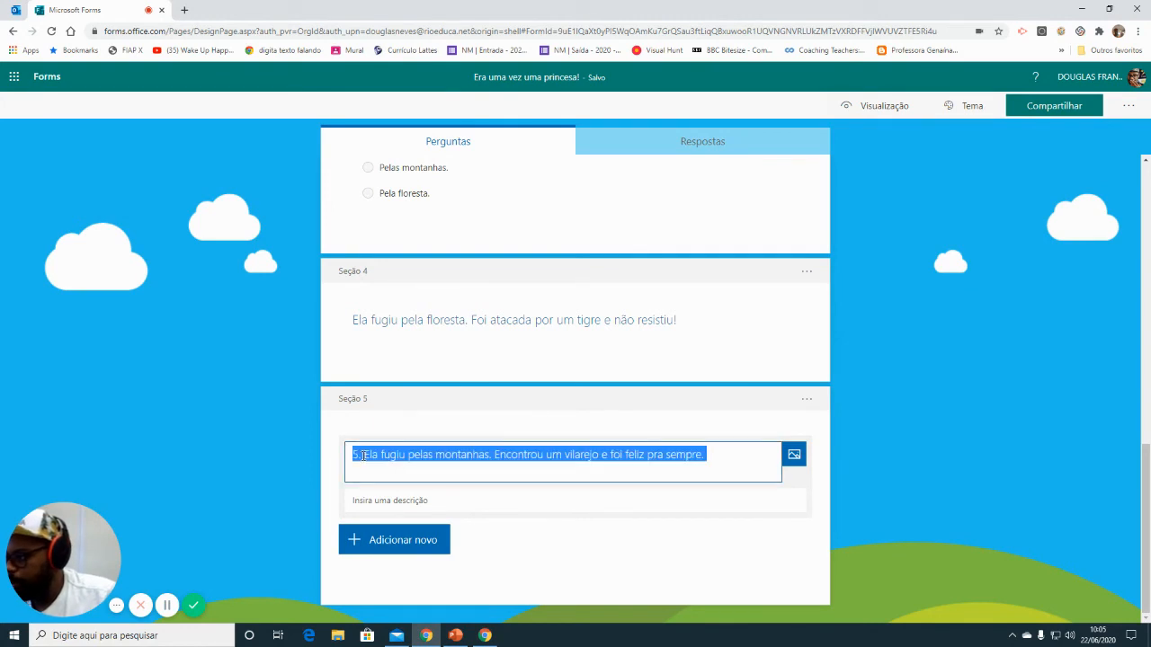
pyautogui.click(365, 456)
pyautogui.press('BackSpace')
pyautogui.press('BackSpace')
pyautogui.press('BackSpace')
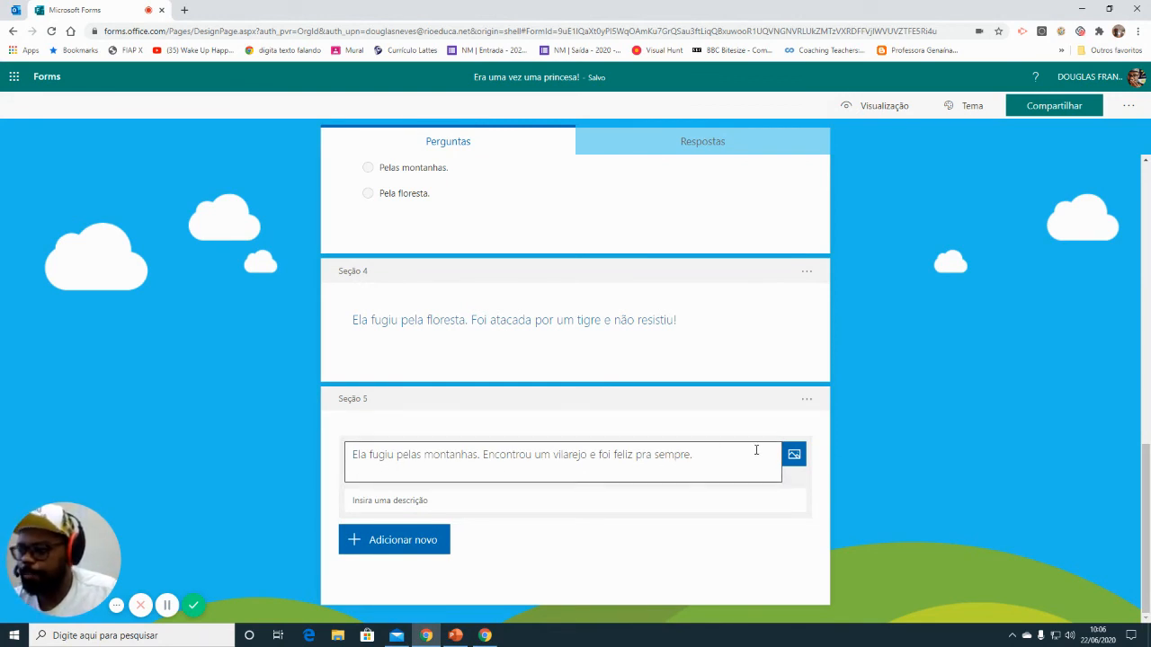
# - Open the branching options and route question 1's answer "Ela deve fugir." to section 3 and "Ela deve esperar o príncipe." to section 2
pyautogui.click(807, 401)
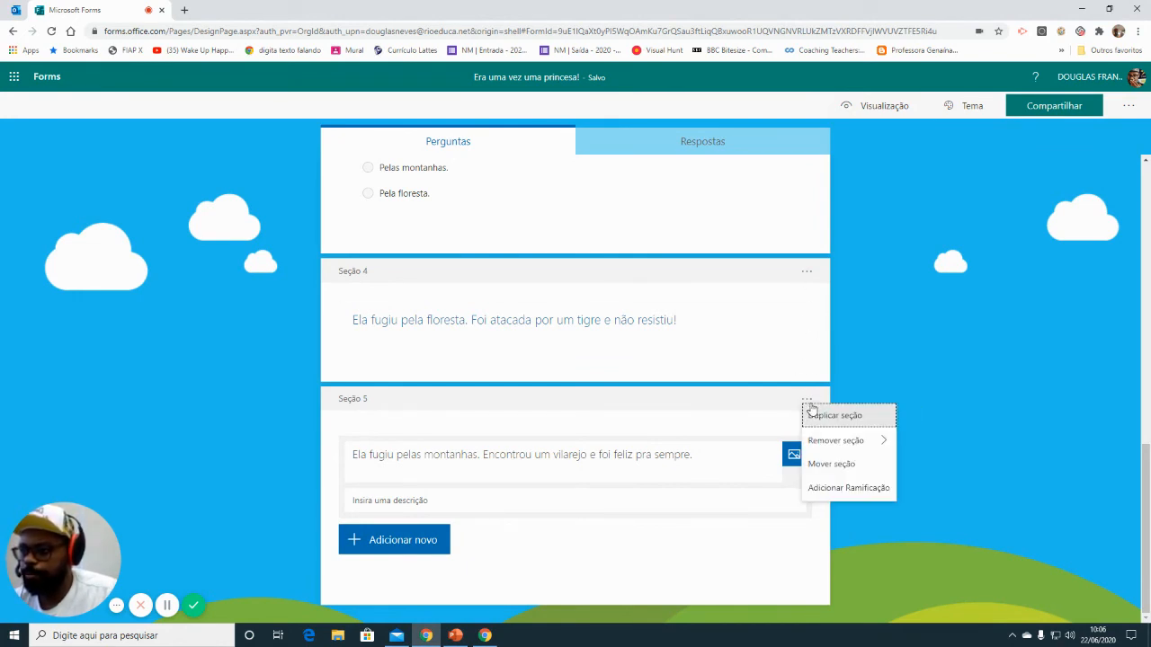
pyautogui.click(832, 490)
pyautogui.scroll(7, 691, 493)
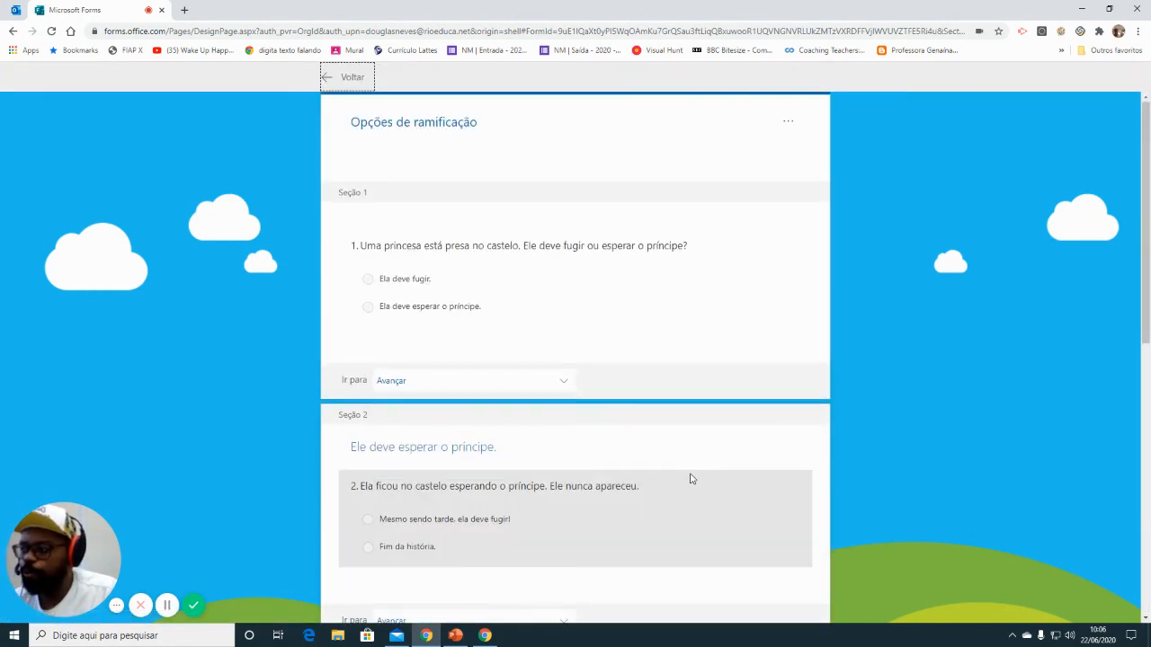
pyautogui.click(512, 284)
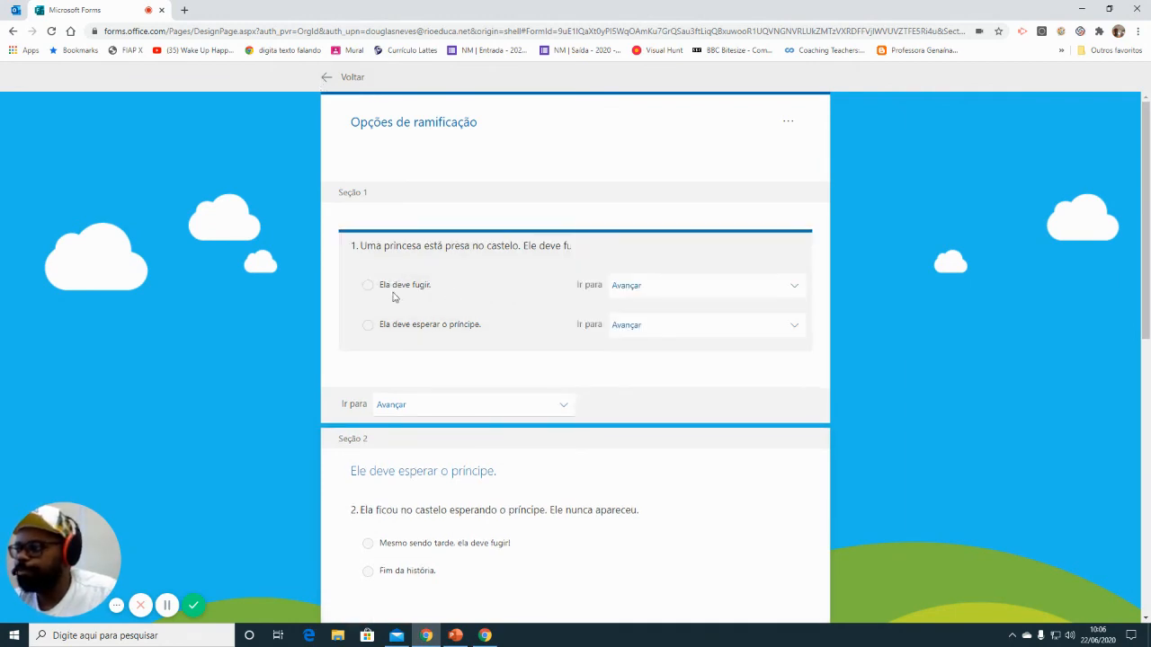
pyautogui.click(665, 291)
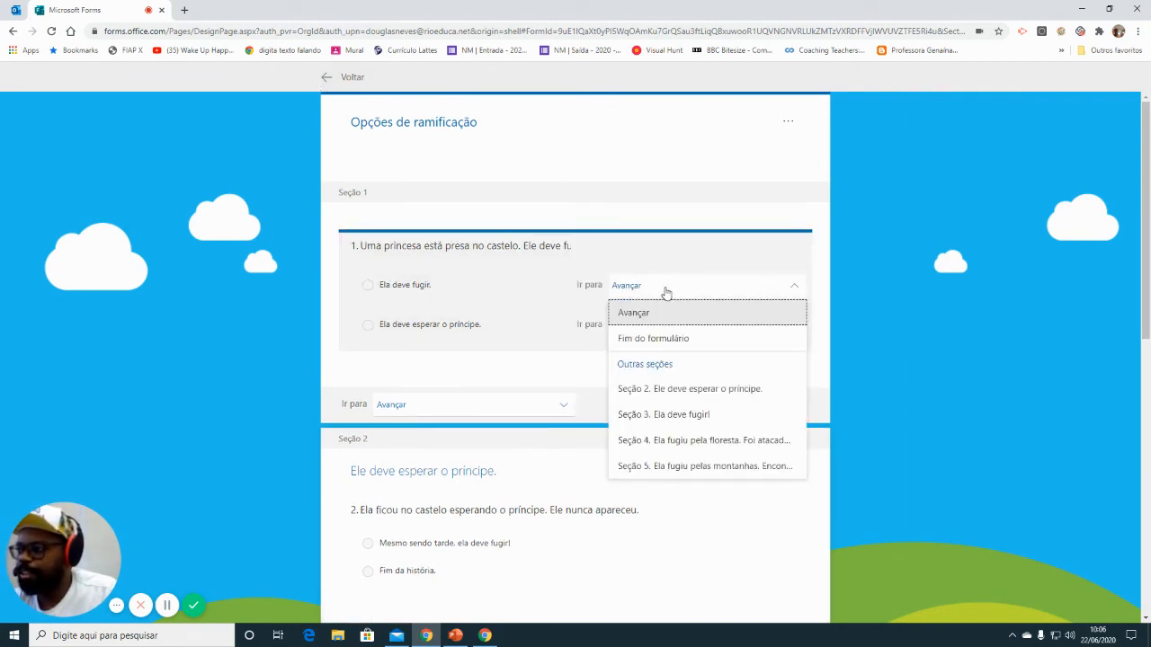
pyautogui.click(669, 415)
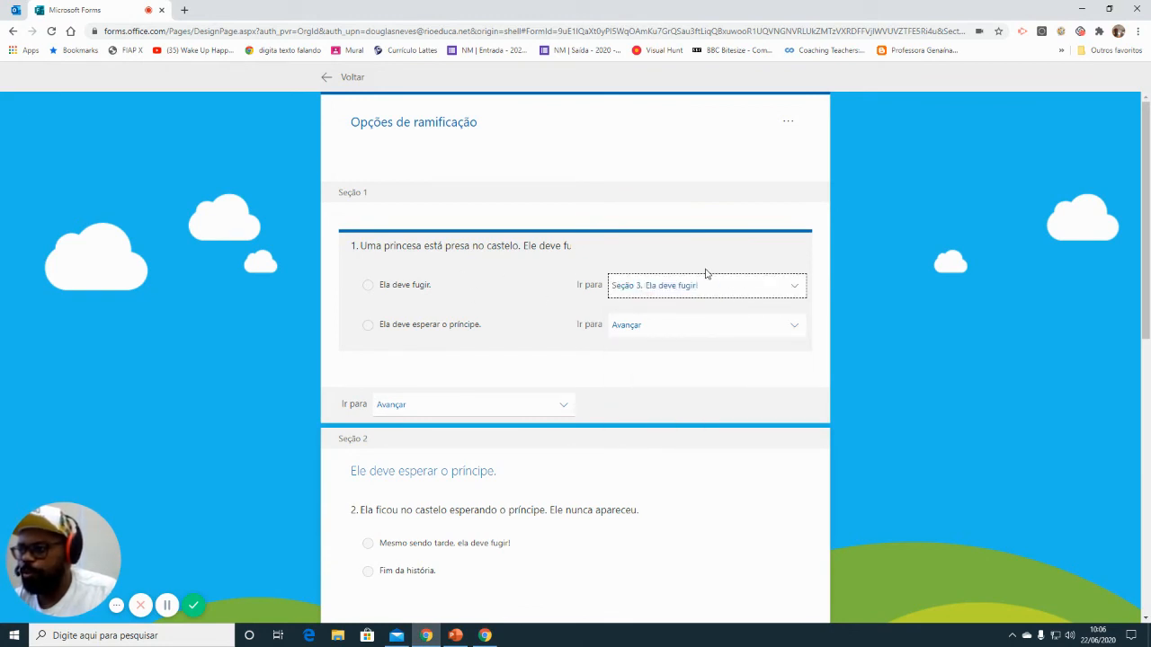
pyautogui.click(686, 331)
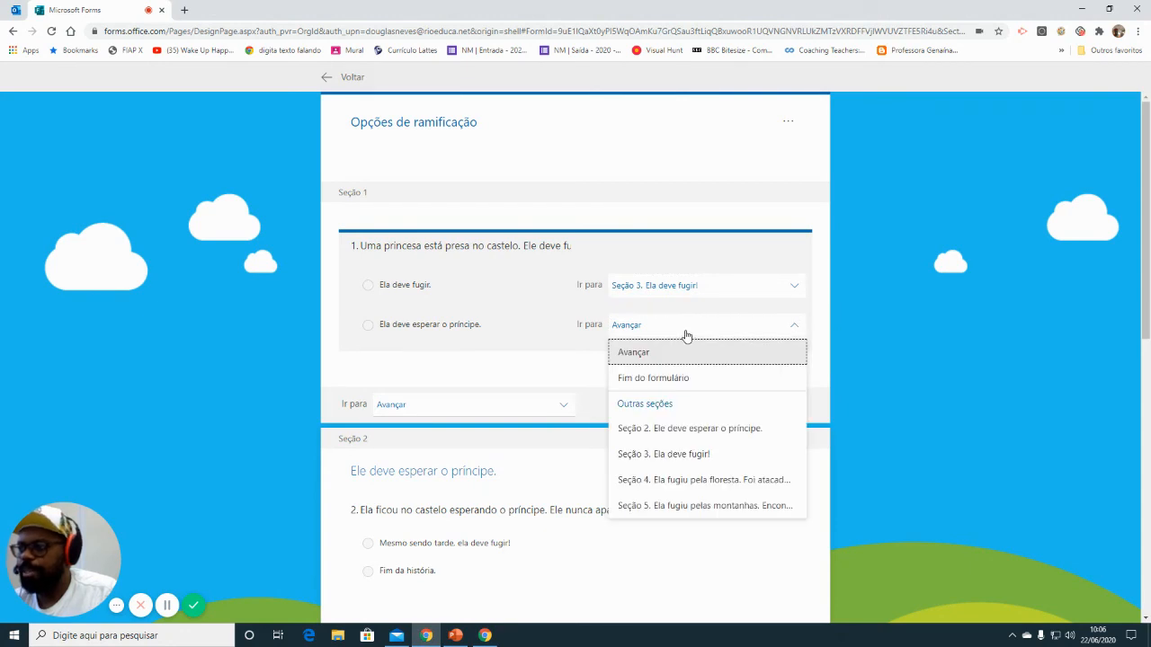
pyautogui.click(704, 429)
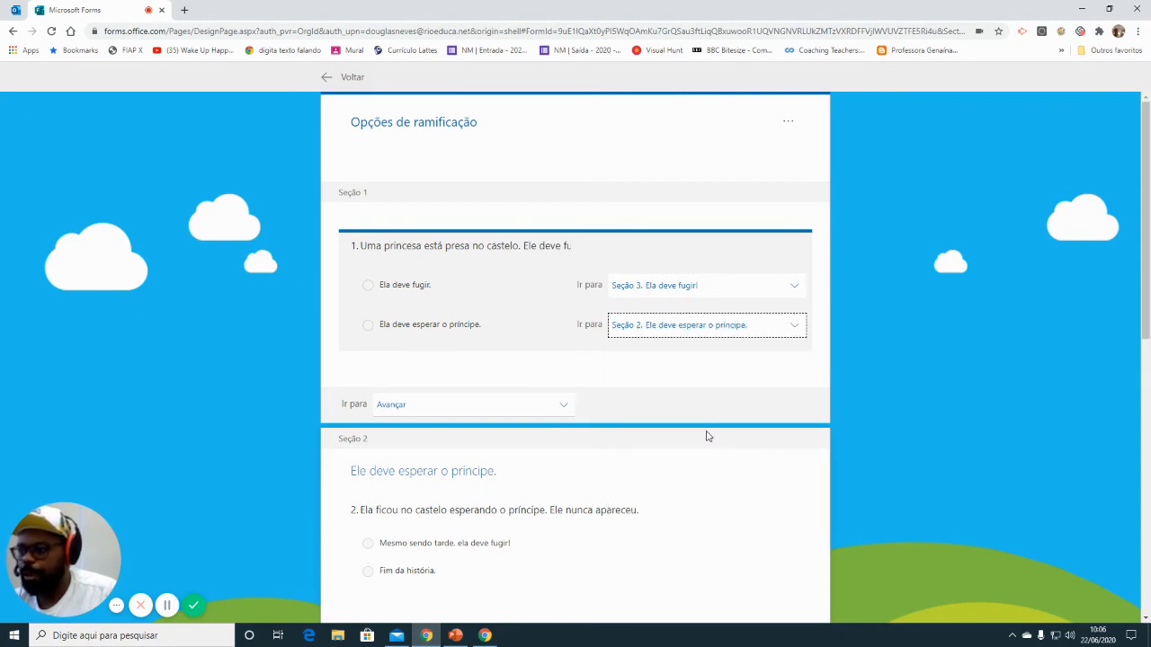
# - Route question 2's answer "Mesmo sendo tarde, ela deve fugir!" to section 3 and "Fim da história." to "Fim do formulário"
pyautogui.scroll(-2, 682, 431)
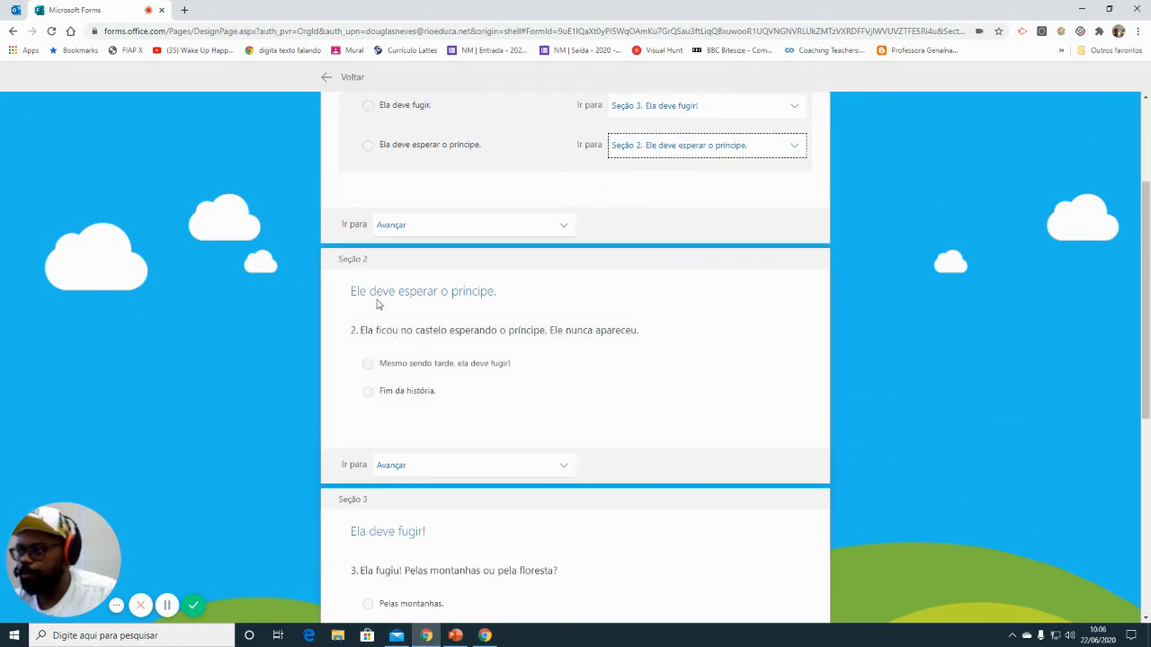
pyautogui.click(634, 382)
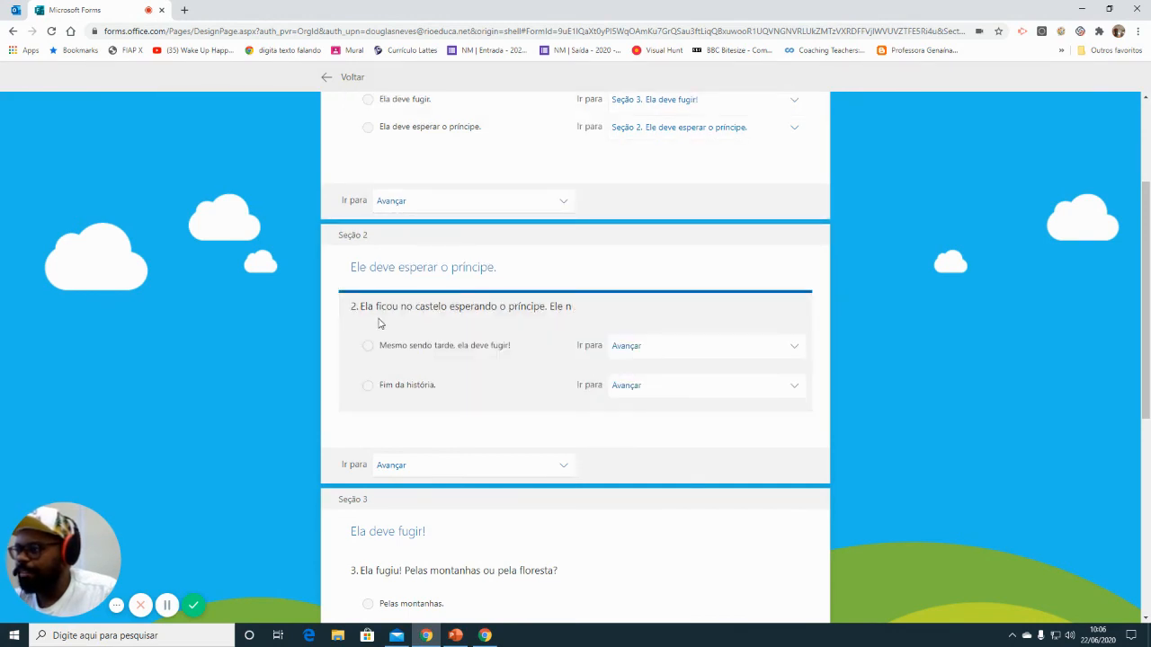
pyautogui.click(693, 350)
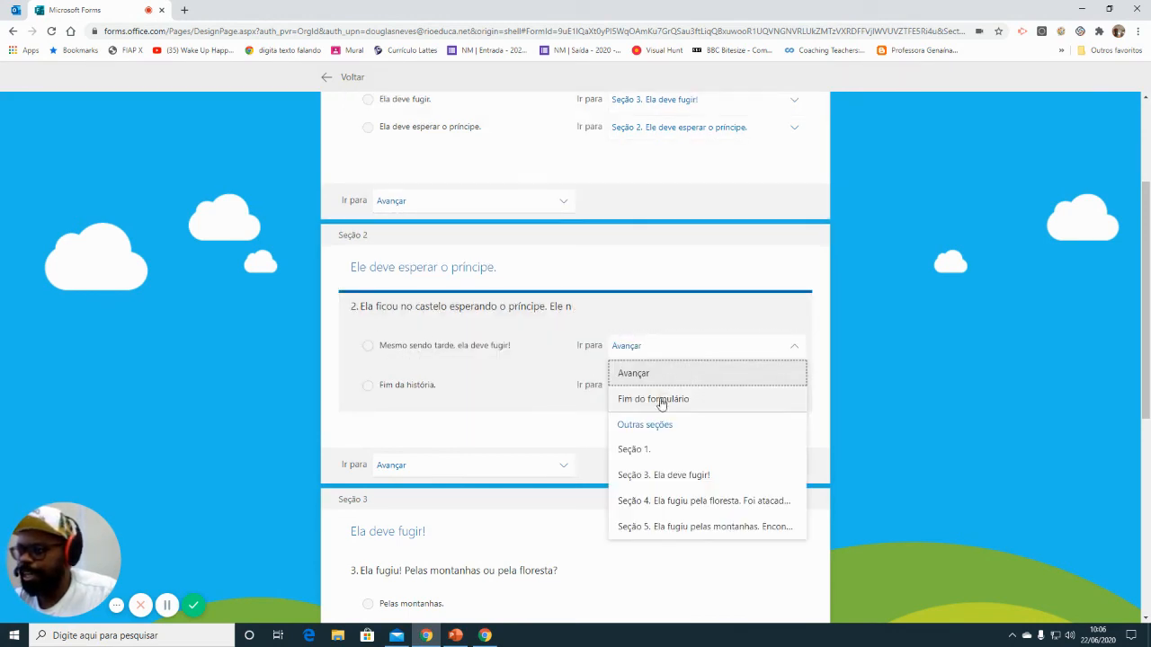
pyautogui.click(671, 476)
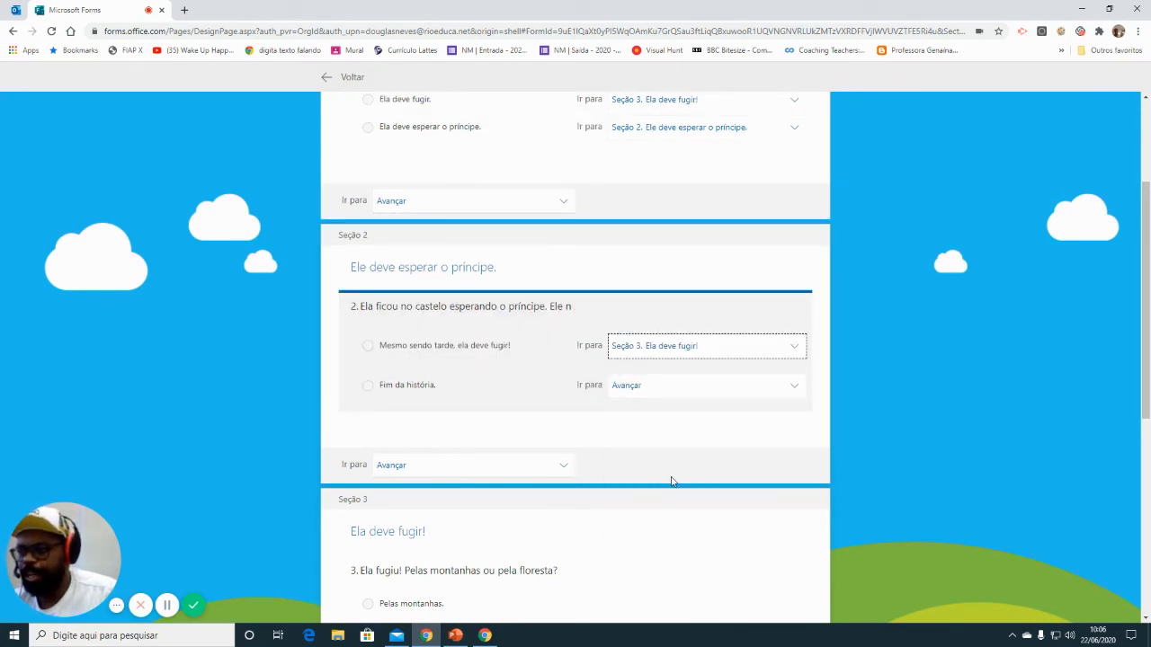
pyautogui.click(662, 389)
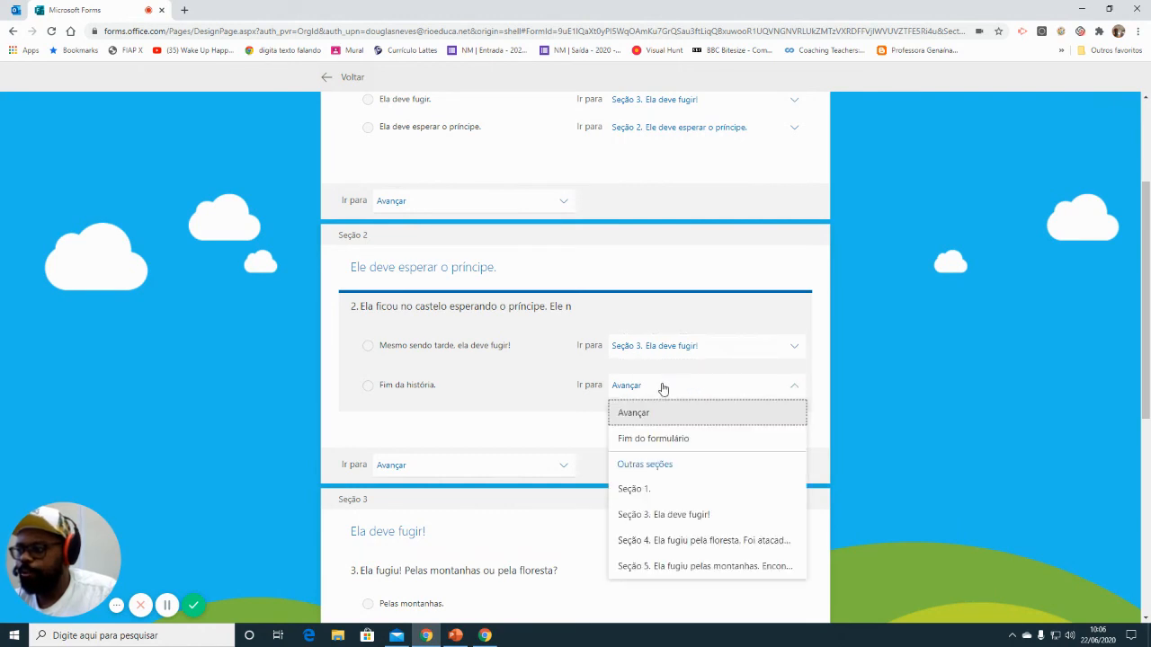
pyautogui.click(663, 441)
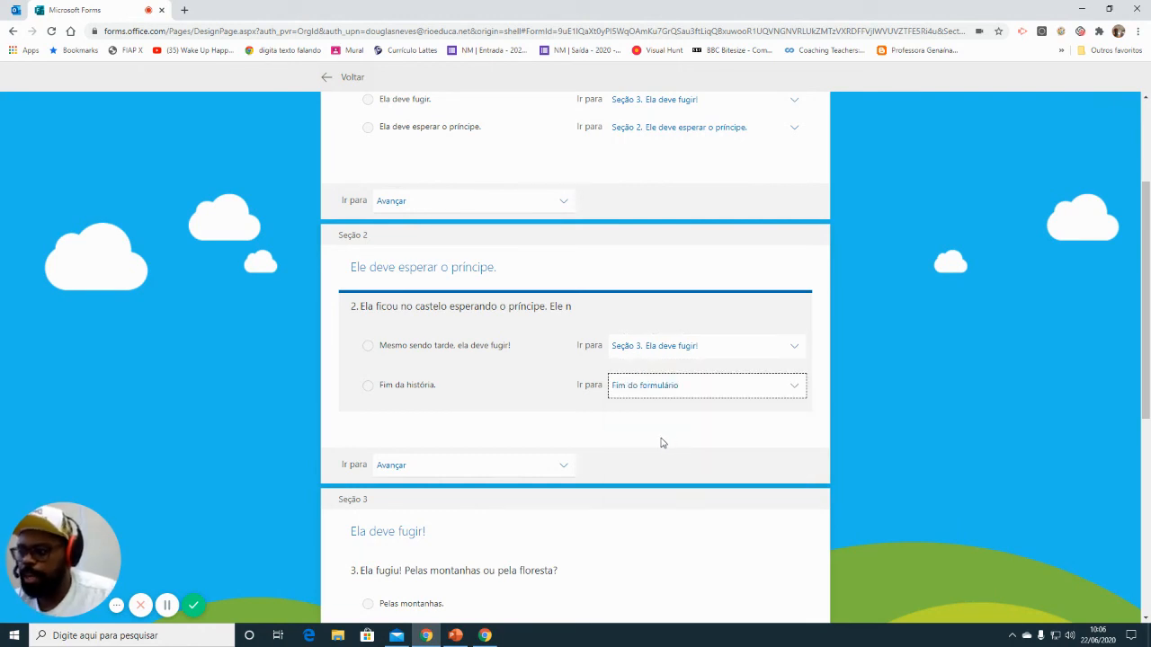
# - Route question 3's answer "Pelas montanhas." to section 5 and "Pela floresta." to section 4
pyautogui.scroll(-4, 661, 442)
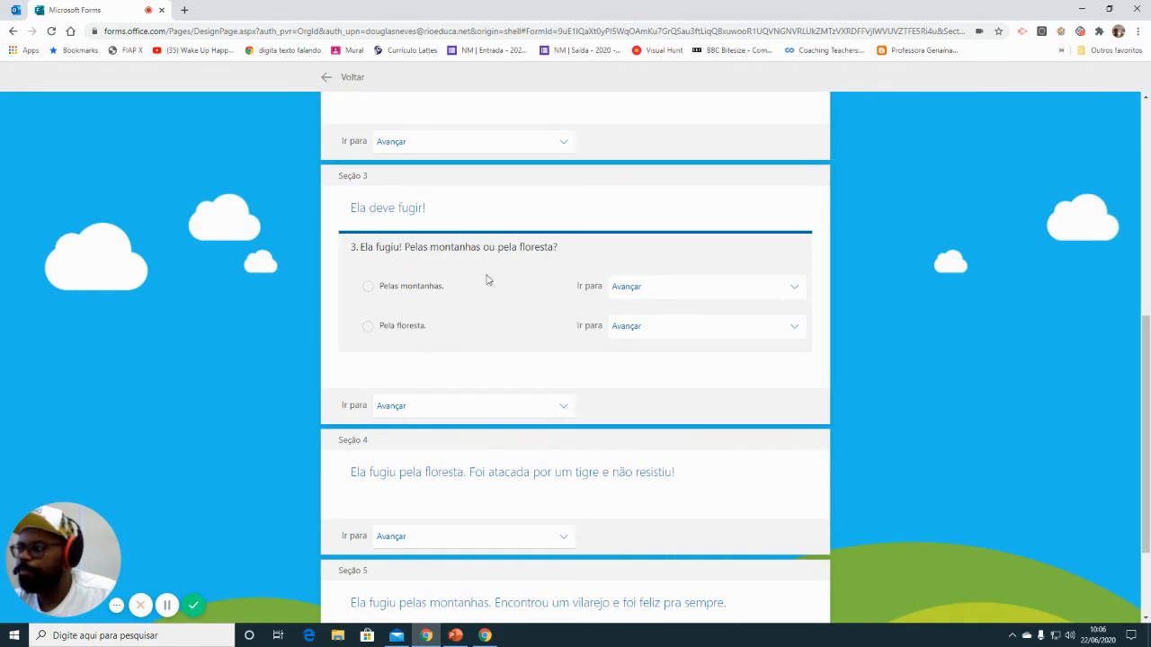
pyautogui.click(640, 288)
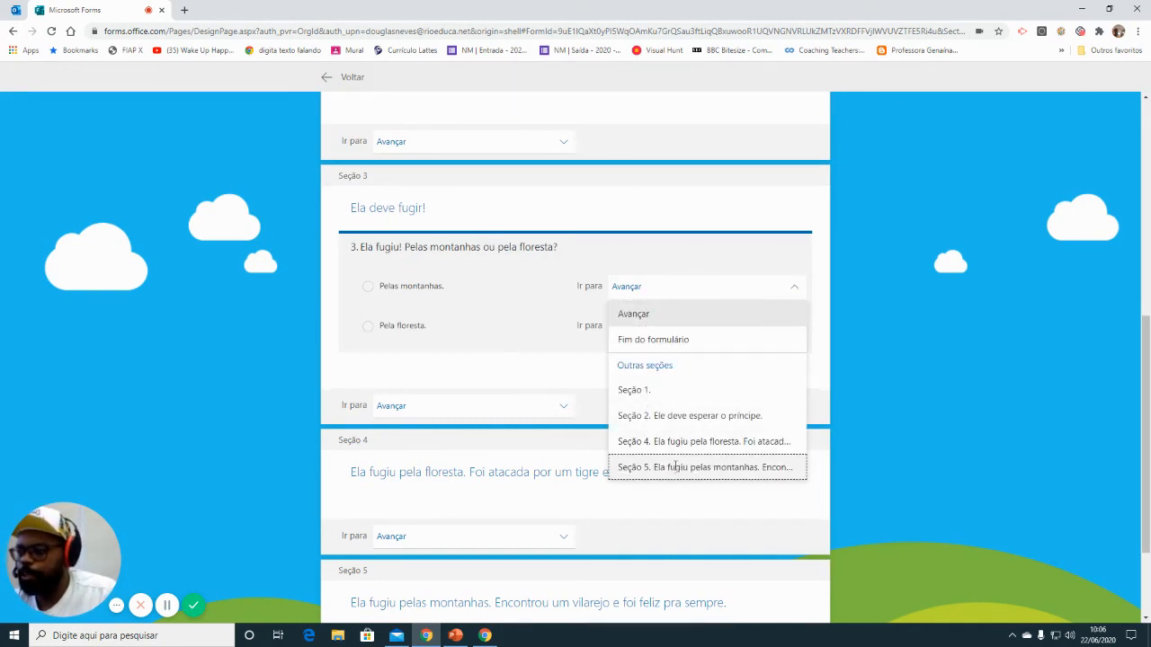
pyautogui.click(675, 467)
pyautogui.click(657, 327)
pyautogui.click(647, 481)
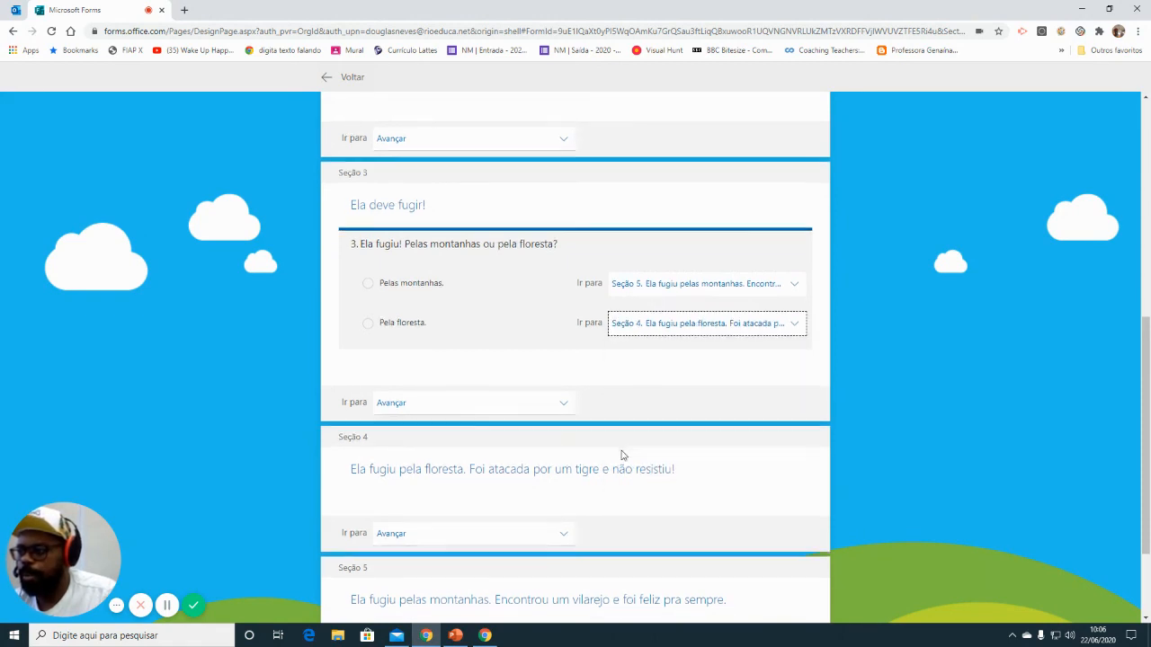
# - Set sections 4 and 5 to go to "Fim do formulário" and return to the form editor
pyautogui.scroll(-2, 639, 463)
pyautogui.click(533, 407)
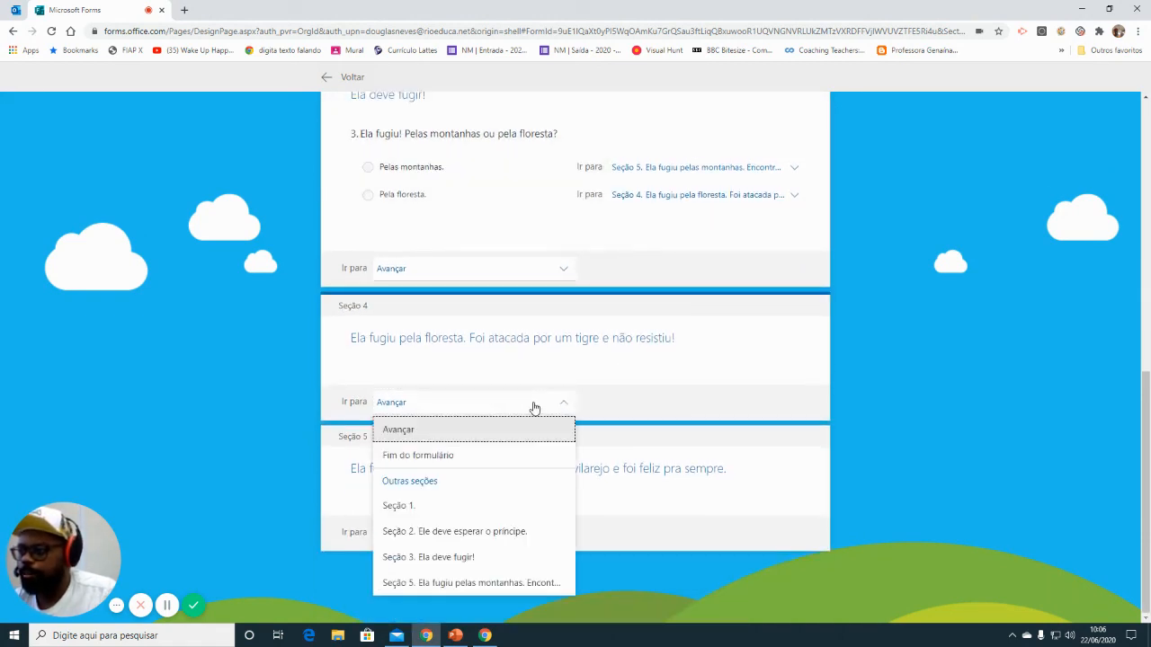
pyautogui.click(503, 454)
pyautogui.click(496, 539)
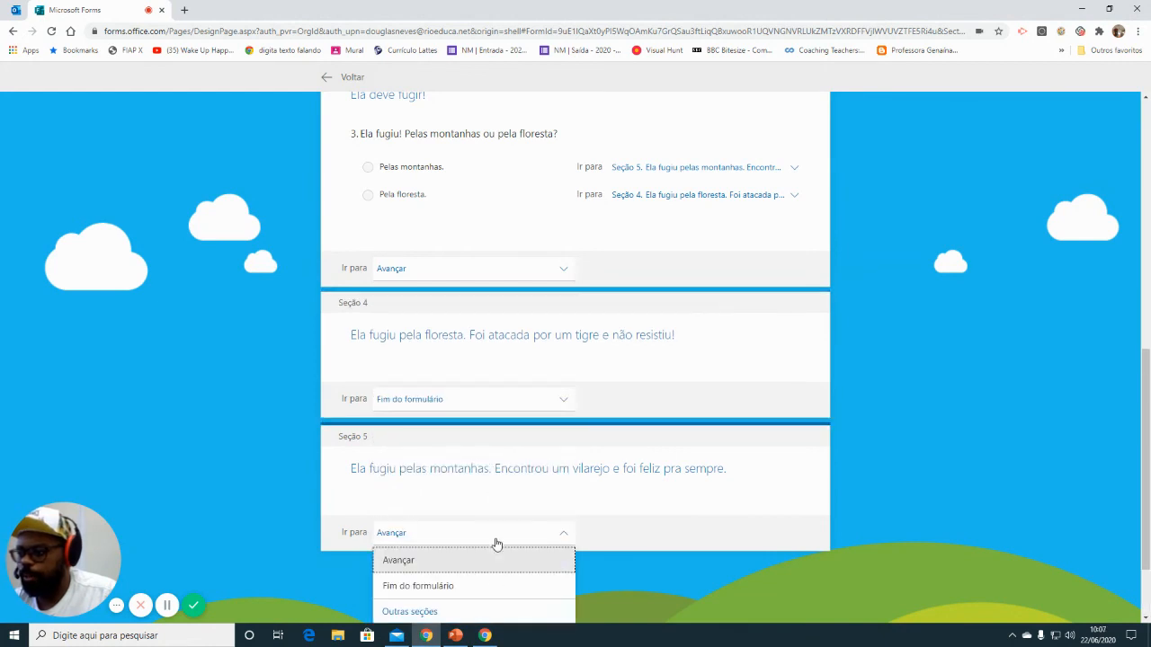
pyautogui.click(497, 584)
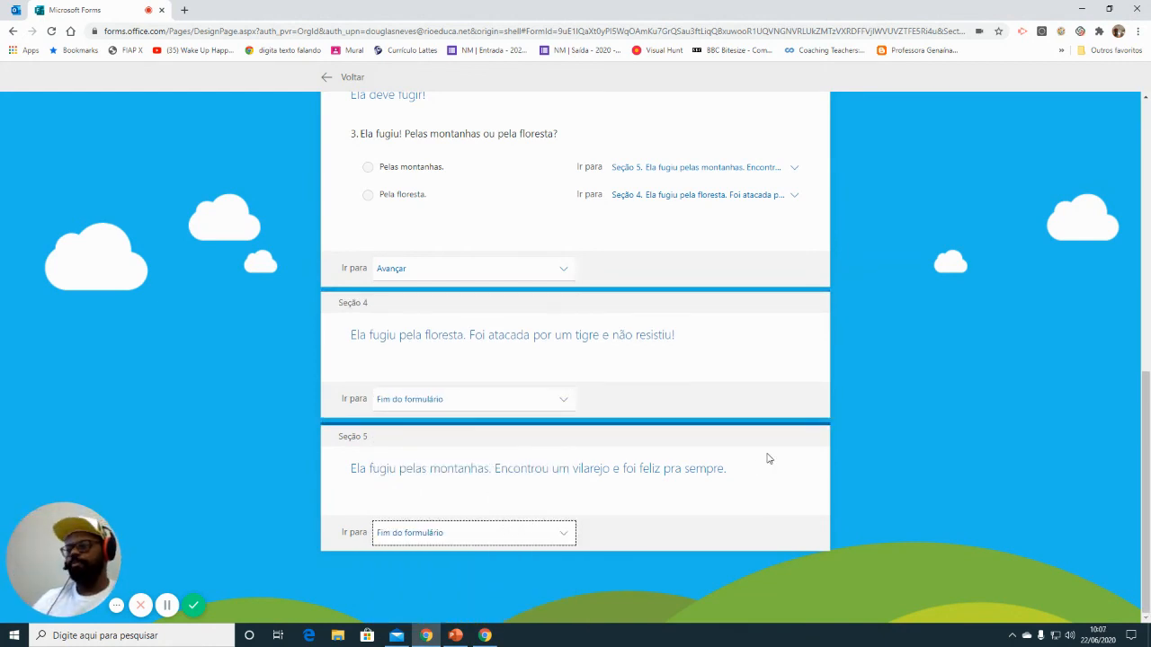
pyautogui.scroll(5, 737, 445)
pyautogui.scroll(2, 727, 422)
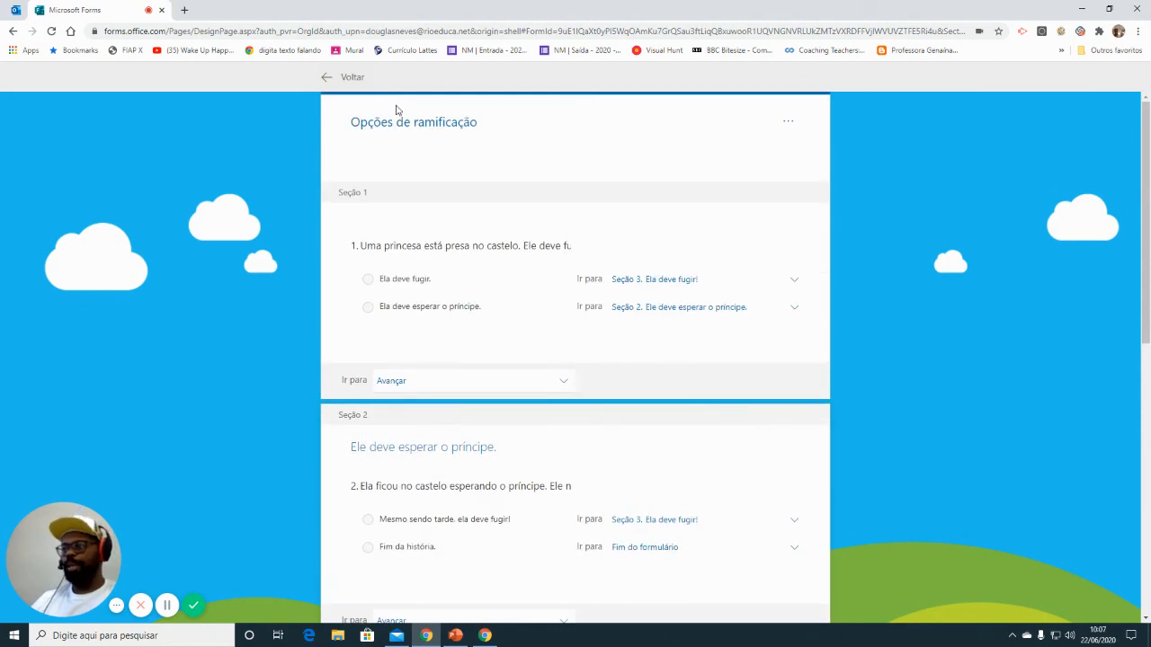
pyautogui.click(351, 76)
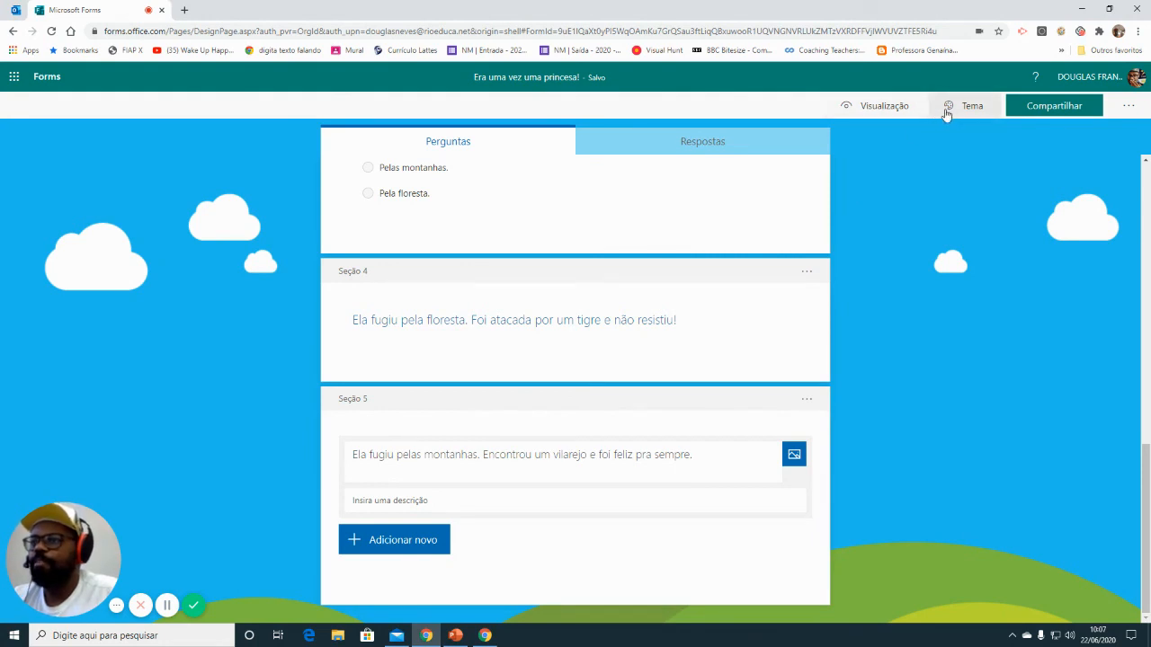
# - Preview the form, answering question 1 with "Ela deve esperar o príncipe." and question 2 with "Mesmo sendo tarde, ela deve fugir!"
pyautogui.click(895, 107)
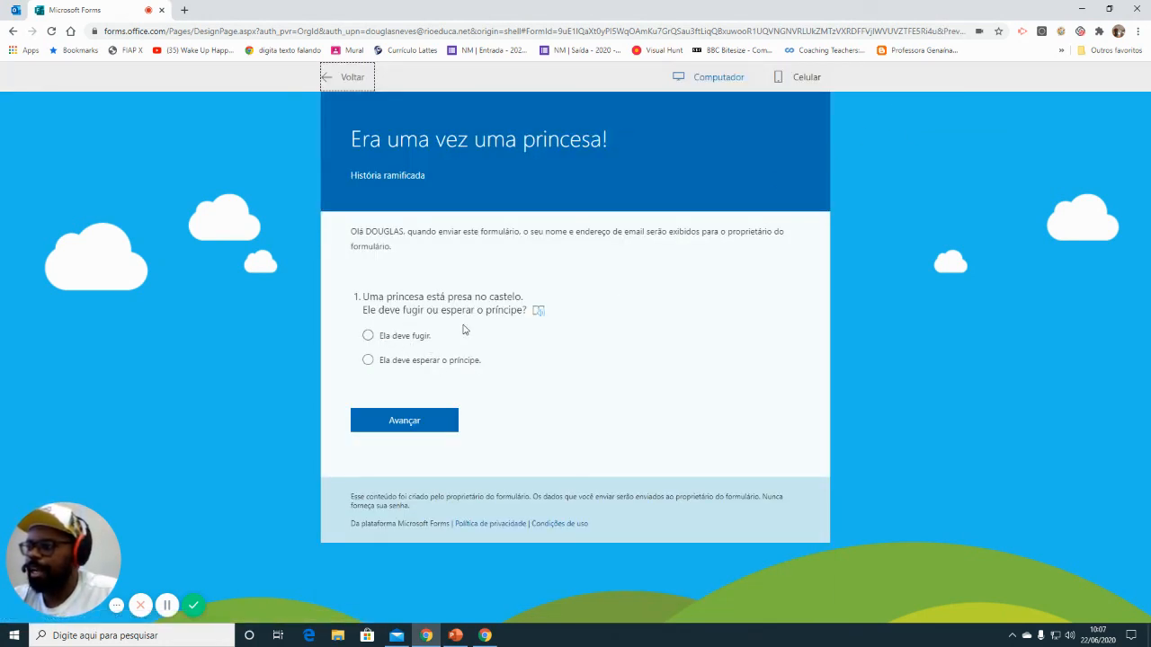
pyautogui.click(367, 360)
pyautogui.click(392, 423)
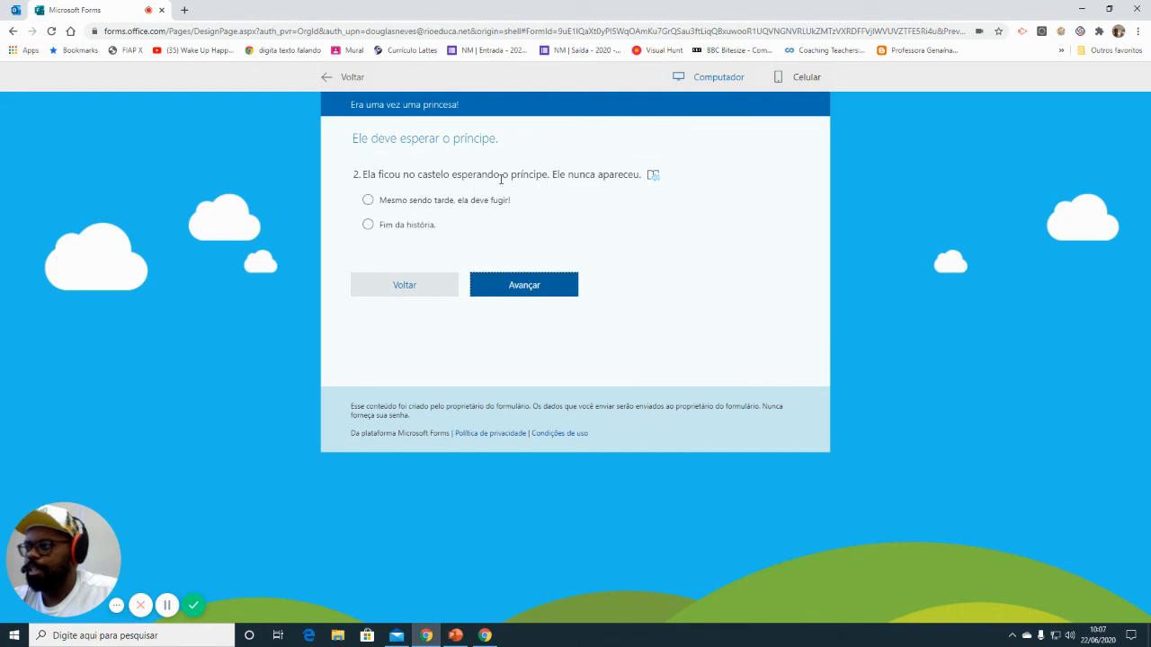
pyautogui.click(385, 229)
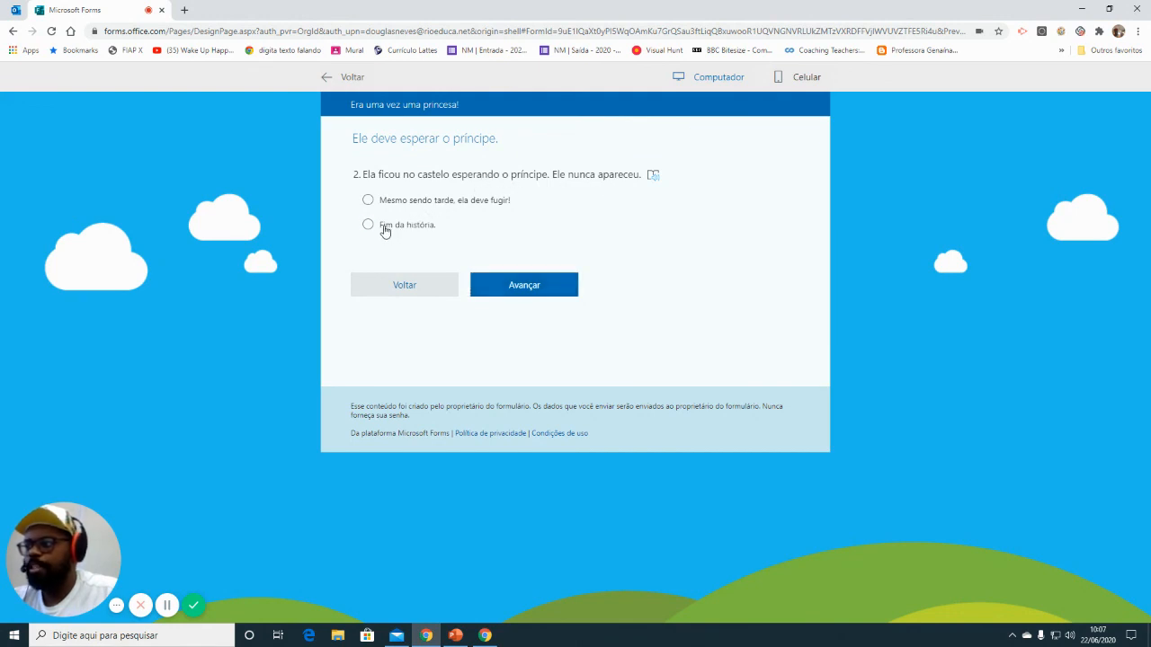
pyautogui.click(391, 206)
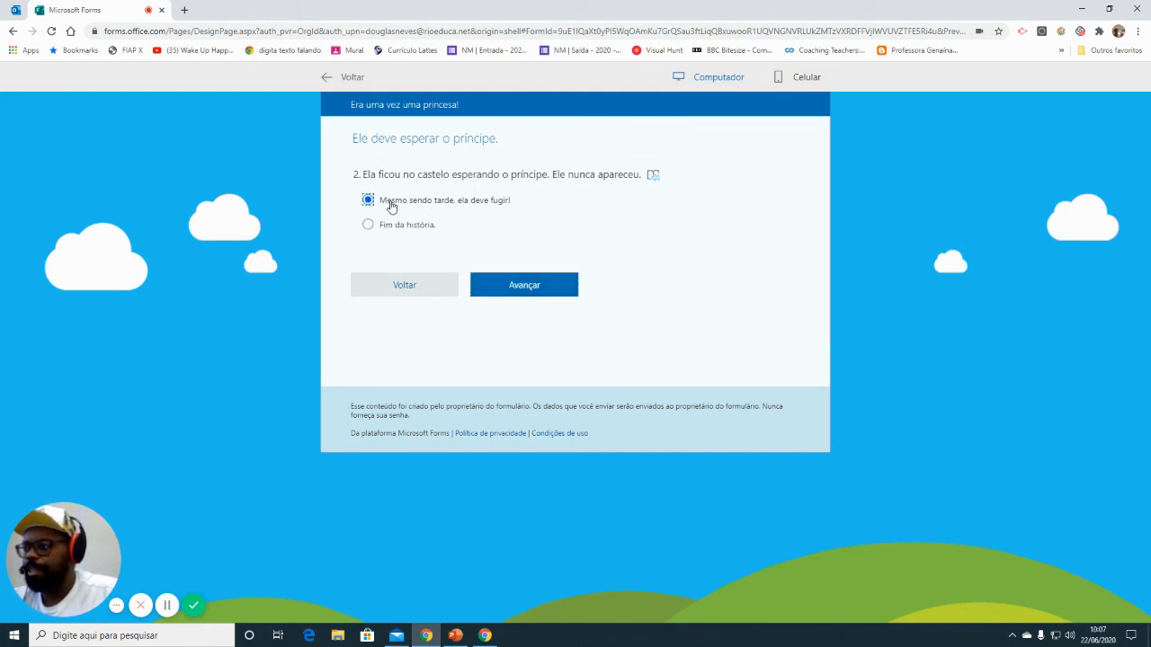
pyautogui.click(519, 287)
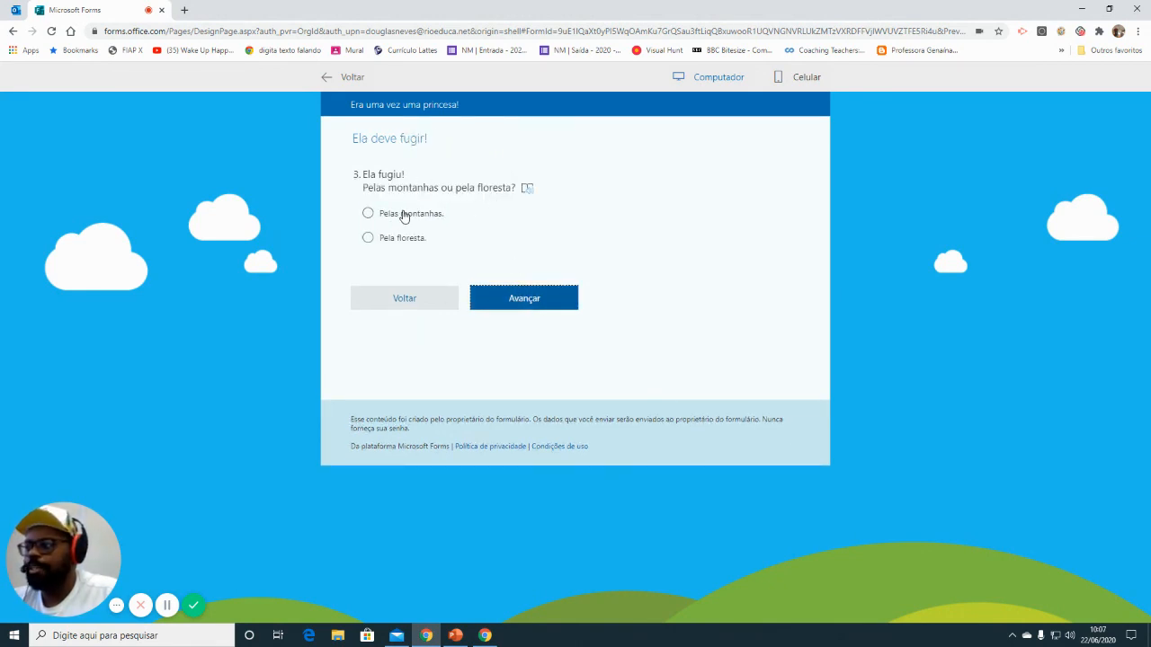
# - Test question 3's "Pela floresta." branch through to its ending section and return to question 3
pyautogui.click(404, 217)
pyautogui.click(399, 248)
pyautogui.click(531, 300)
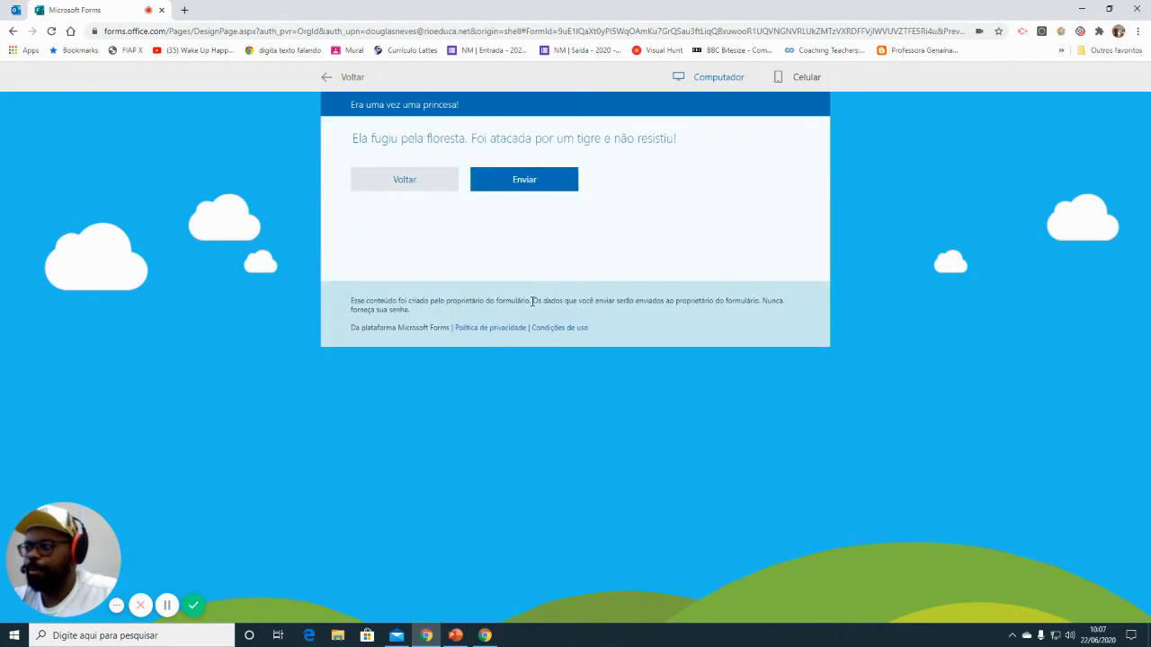
pyautogui.click(408, 186)
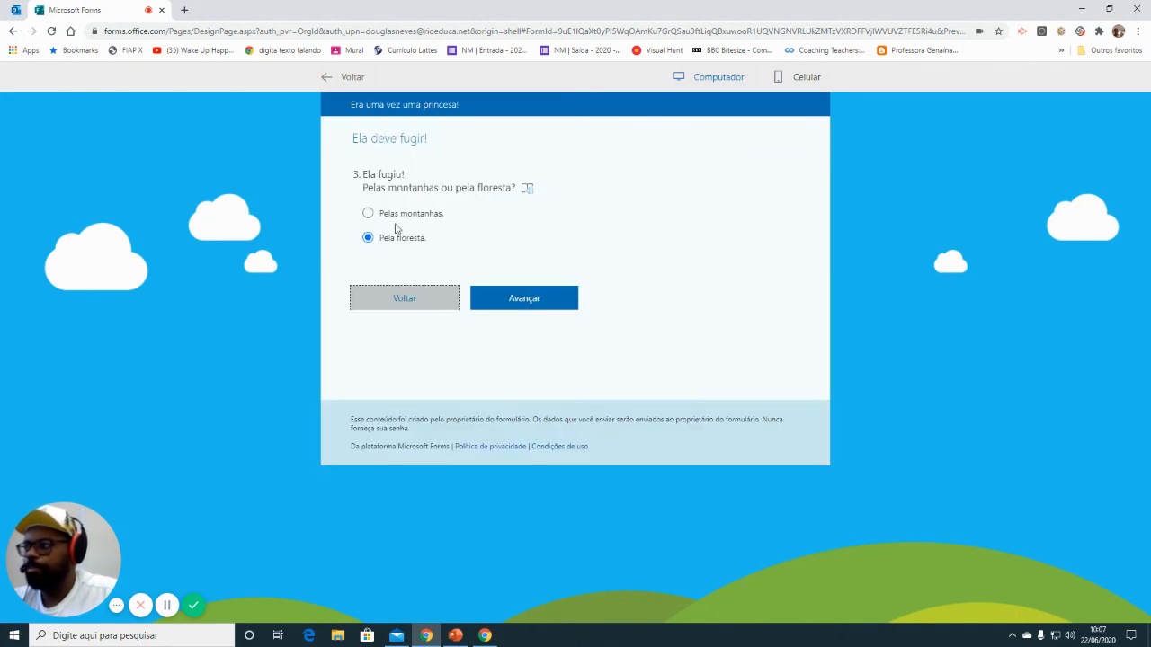
# - Answer question 3 with "Pelas montanhas.", advance to its ending section and submit the test response
pyautogui.click(398, 218)
pyautogui.click(522, 304)
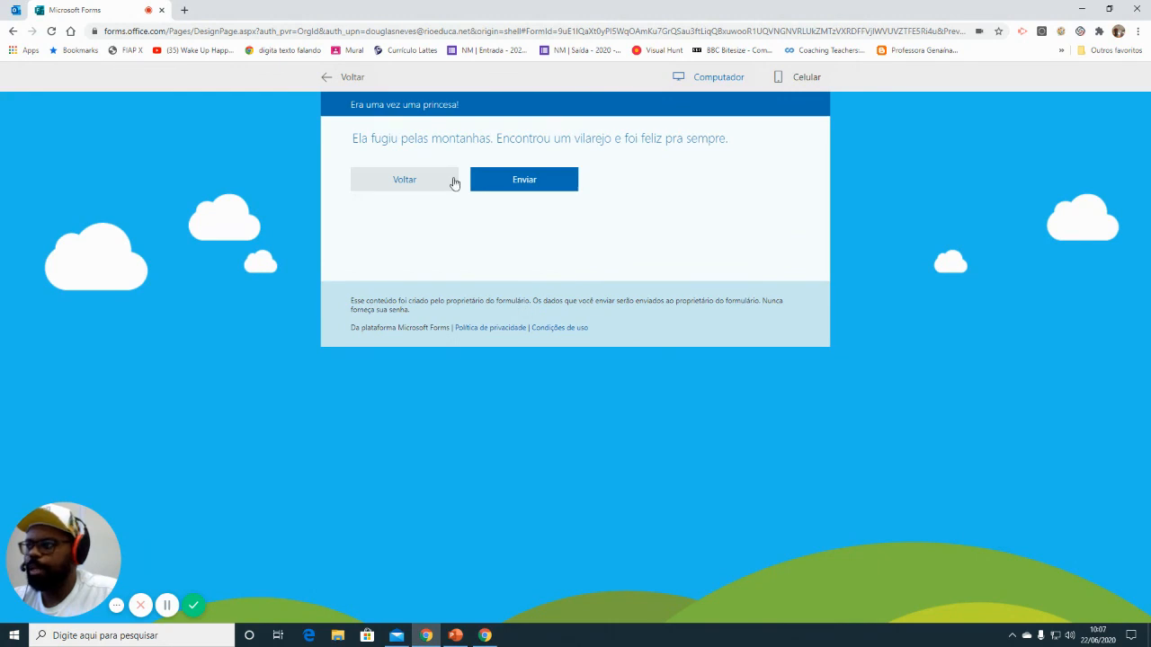
pyautogui.click(536, 186)
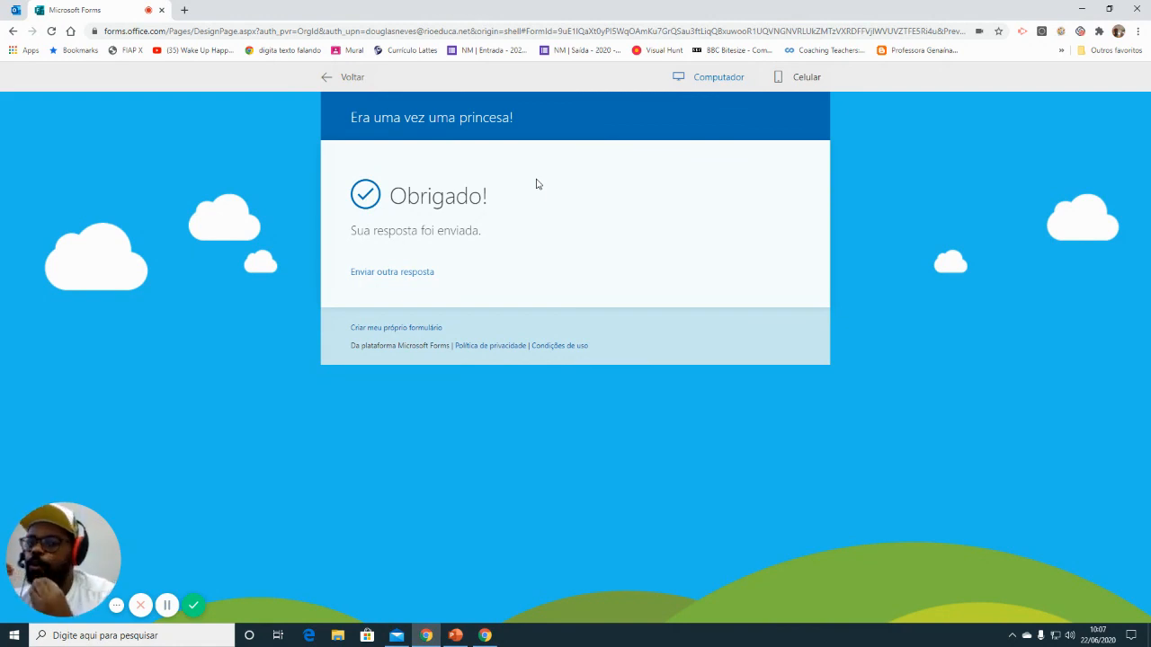
# - Switch to PowerPoint to review the branching story table and return to the form preview in Chrome
pyautogui.click(455, 636)
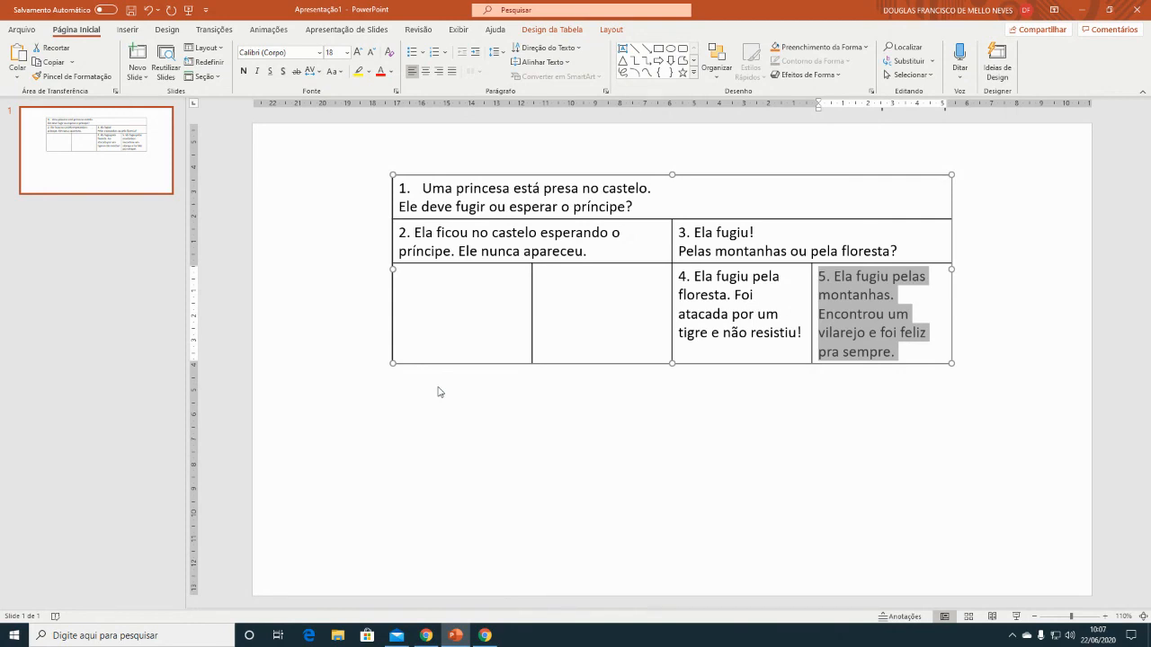
pyautogui.click(432, 635)
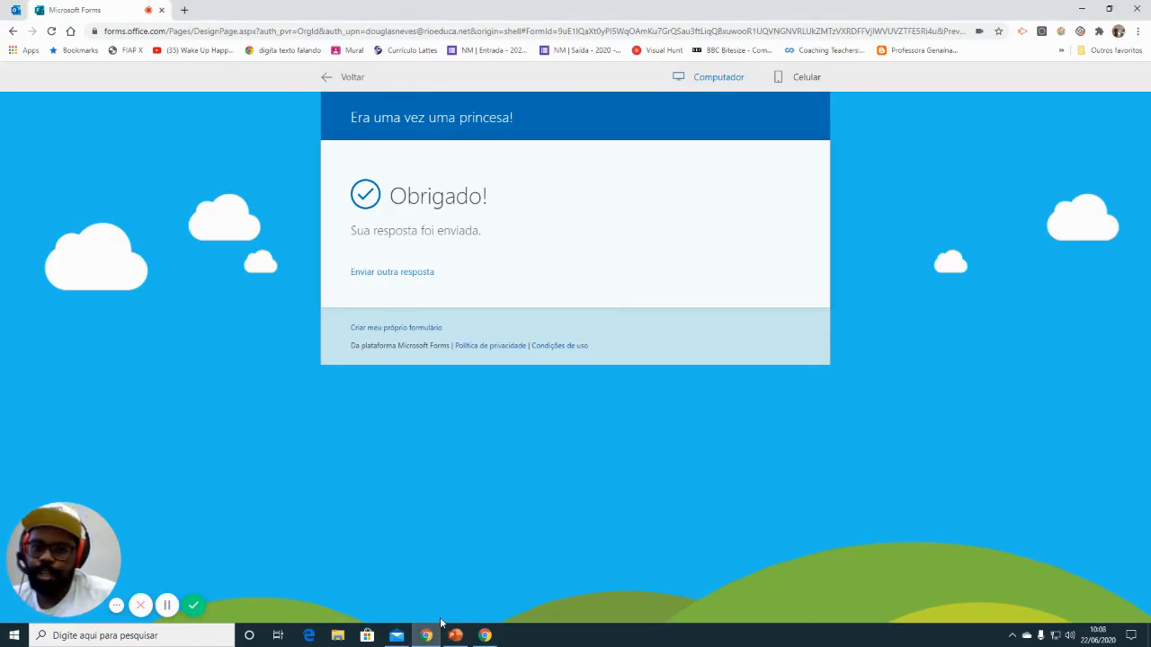